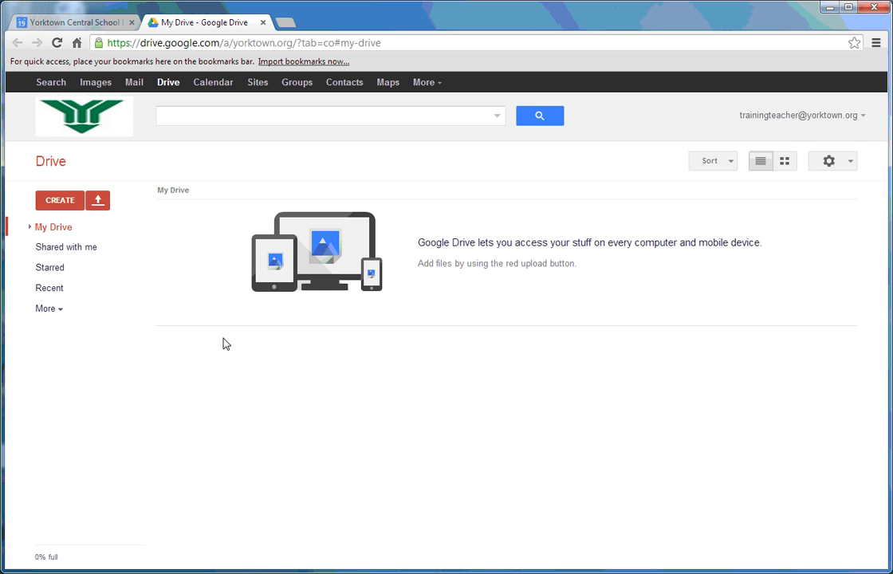
Step: Upload the calendar part 1, 2 and 3 videos from the Desktop into My Drive
click(99, 201)
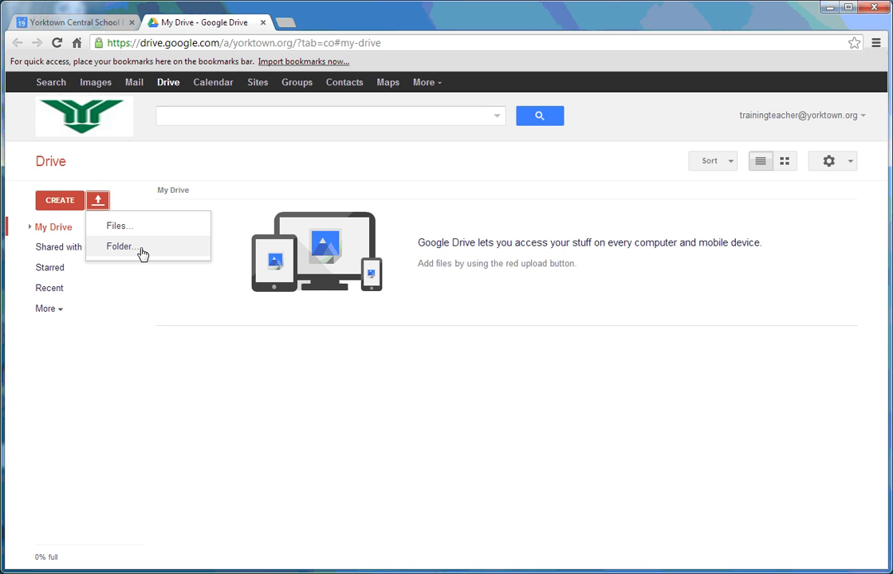
click(124, 232)
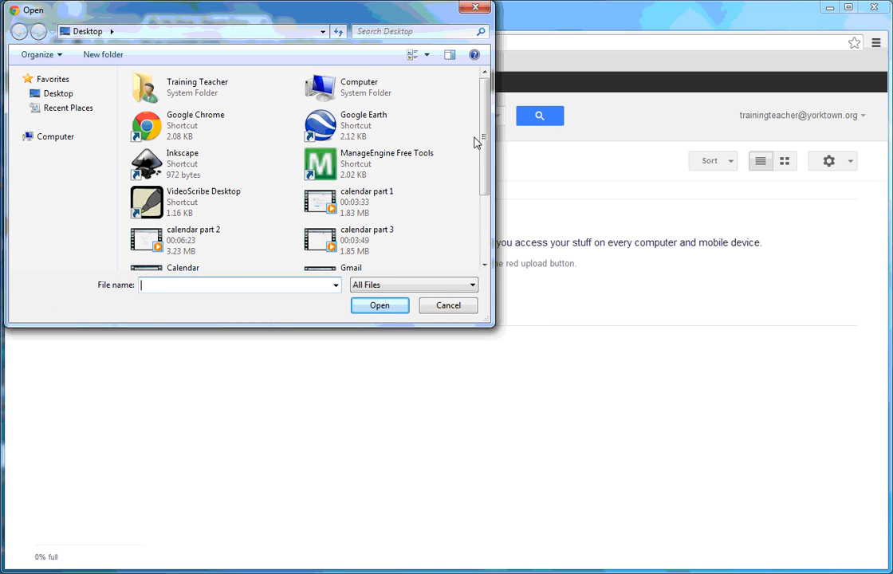
drag(476, 139, 480, 175)
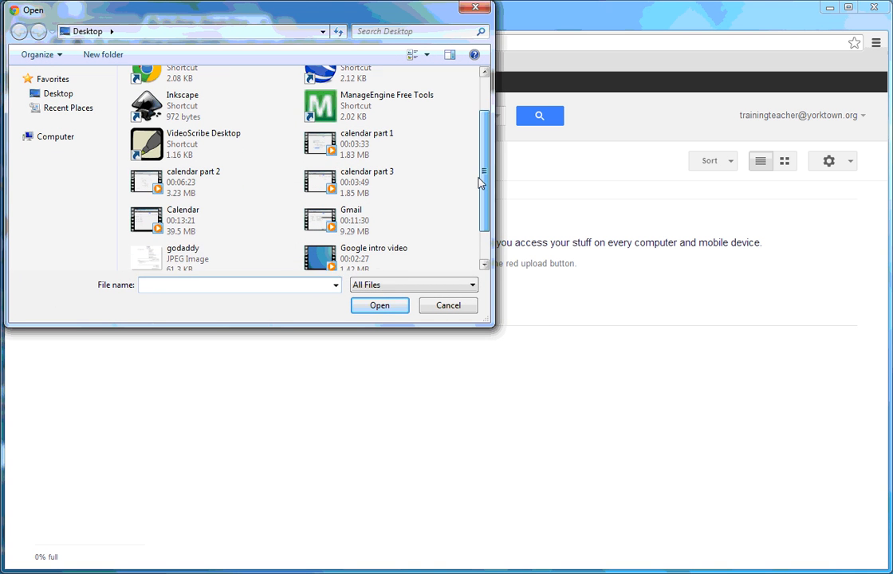
click(309, 128)
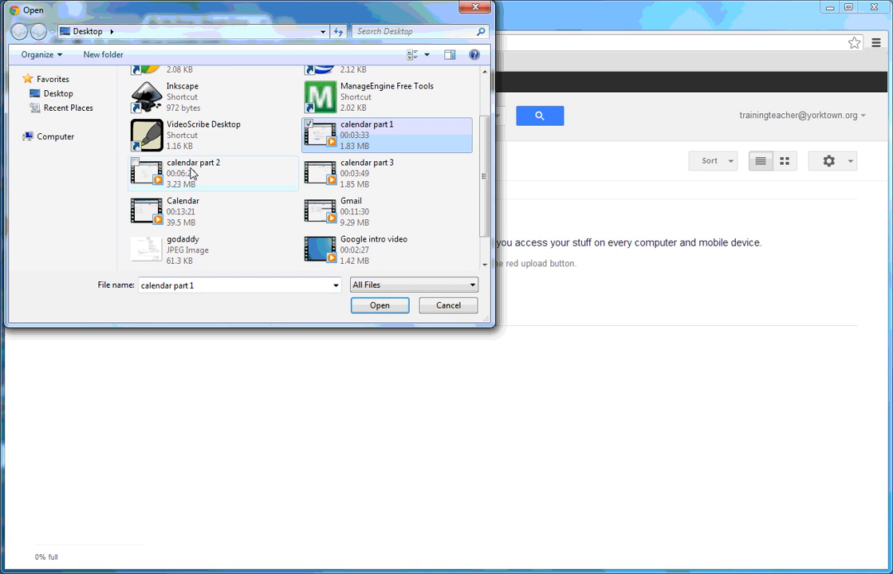
click(135, 163)
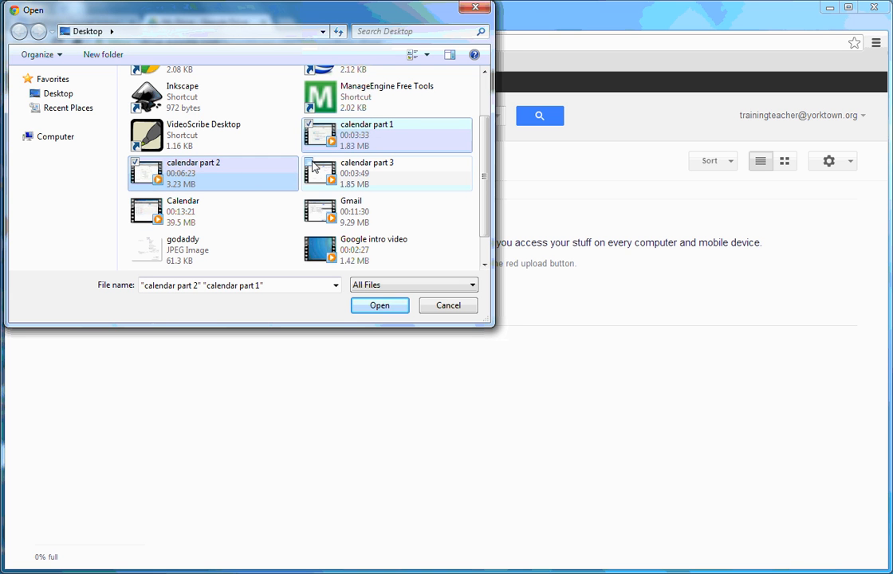
click(308, 166)
click(375, 310)
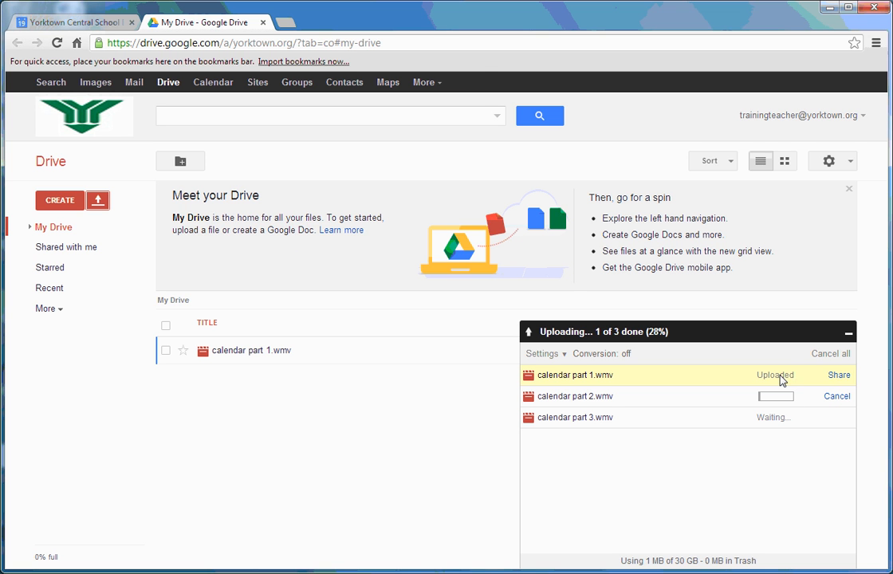
Step: Minimize the upload progress panel and switch to the Shared with me view
click(849, 331)
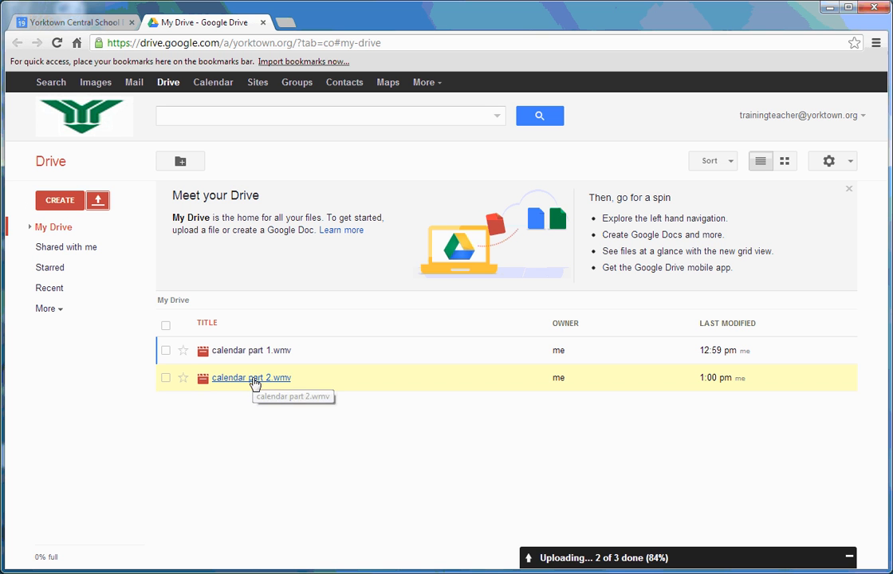
click(71, 250)
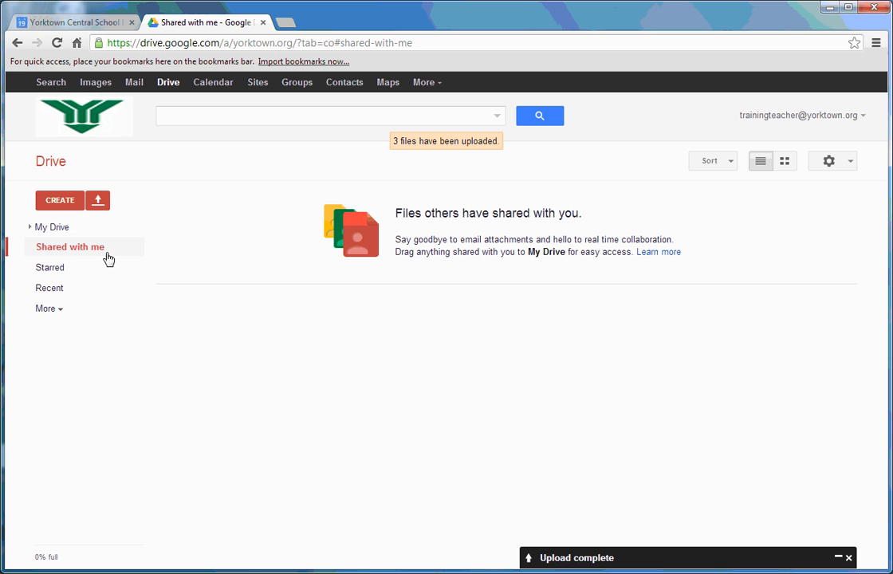
Step: Browse My Drive, Recent, Activity and All items, then dismiss the upload-complete panel
click(53, 229)
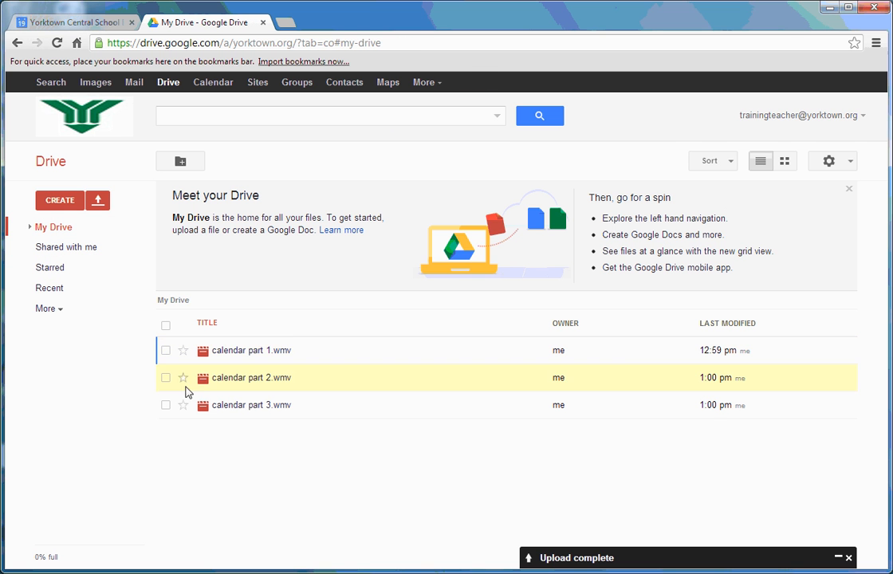
click(54, 291)
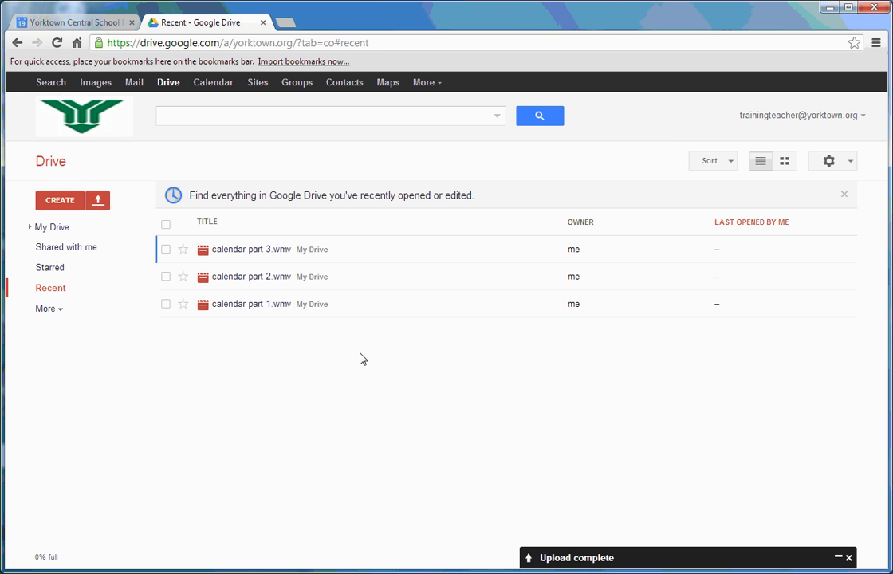
click(59, 310)
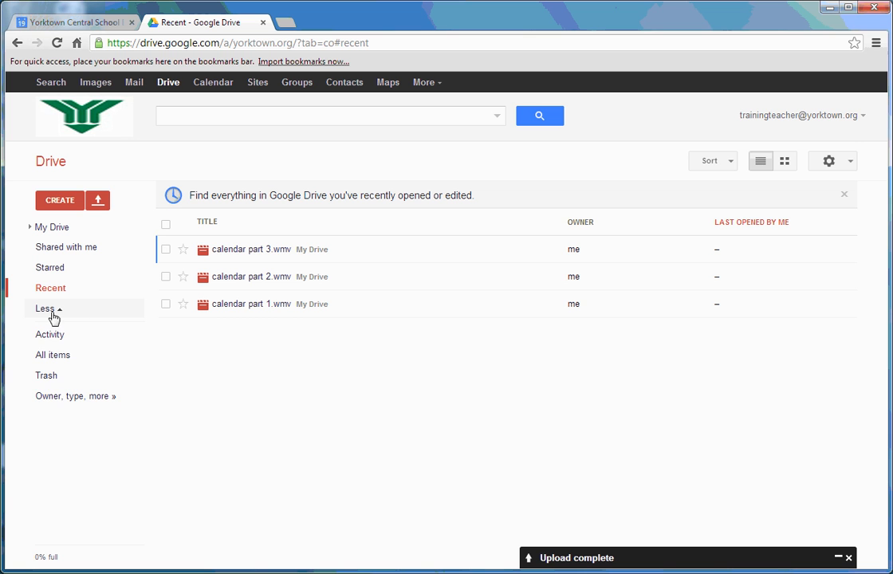
click(44, 310)
click(42, 310)
click(63, 342)
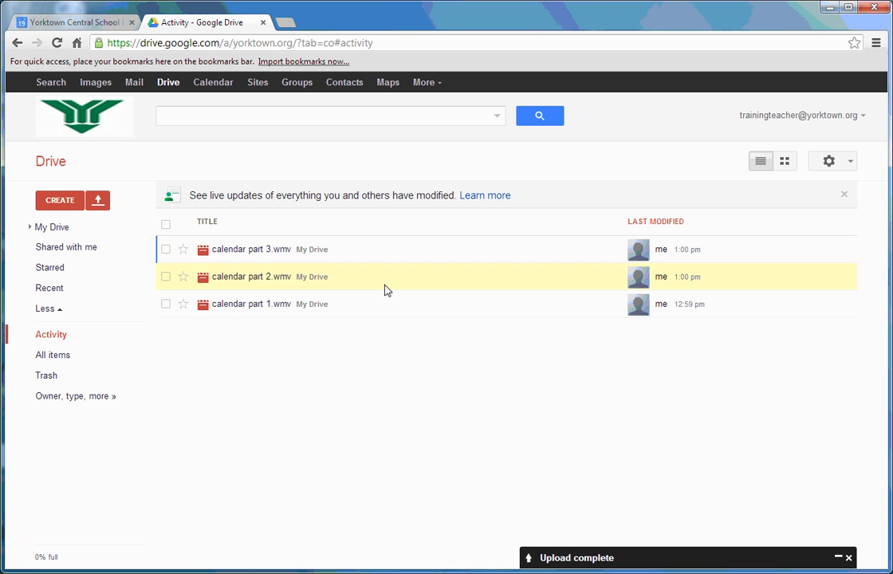
click(63, 356)
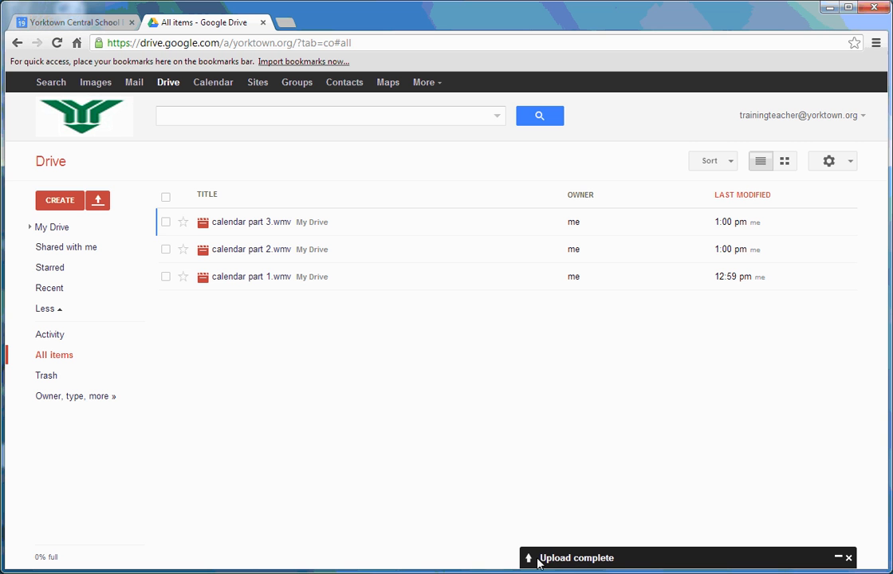
click(838, 563)
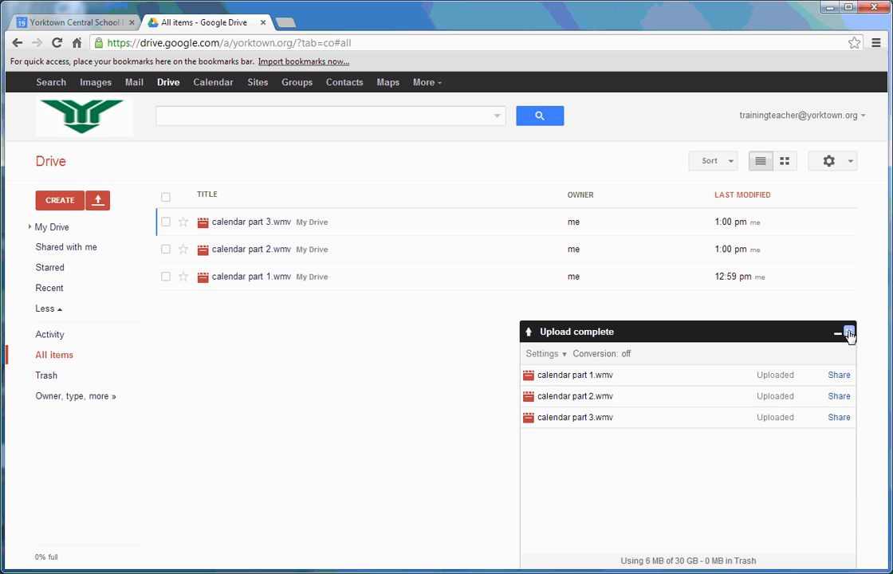
click(850, 334)
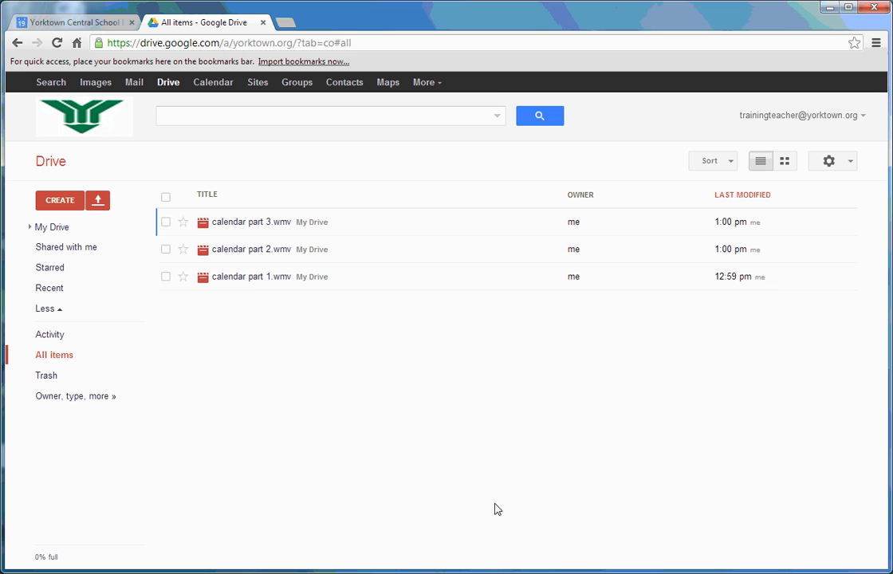
Step: Upload Test document.docx to Drive and close the upload status panel
click(100, 200)
click(110, 227)
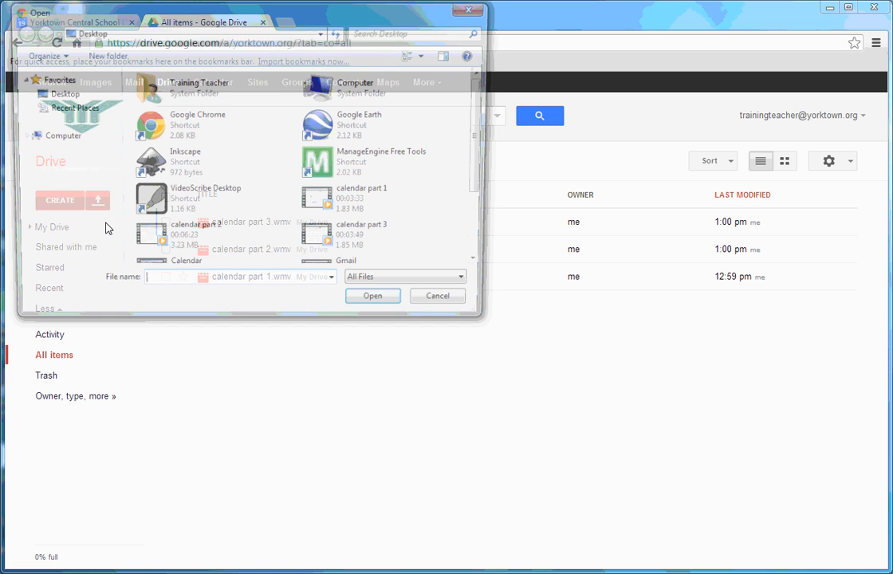
drag(486, 120, 481, 179)
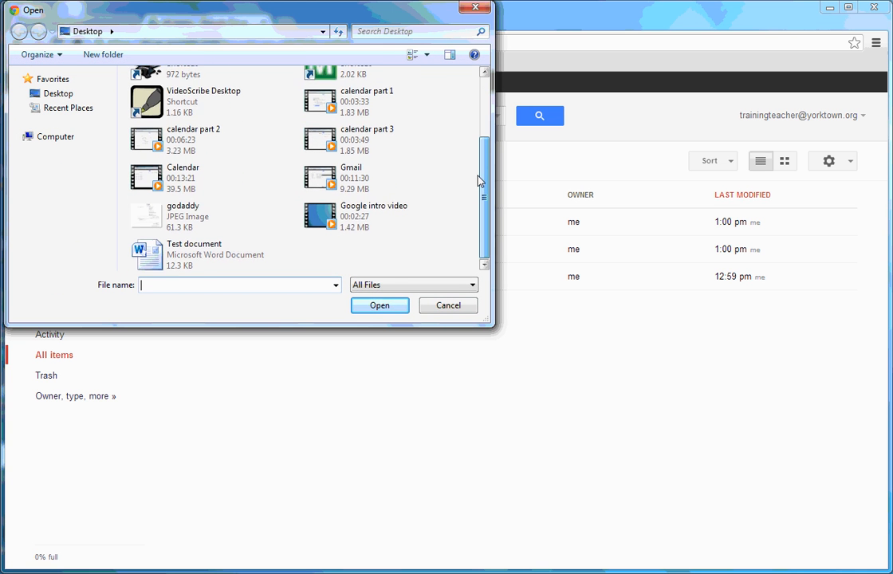
click(208, 261)
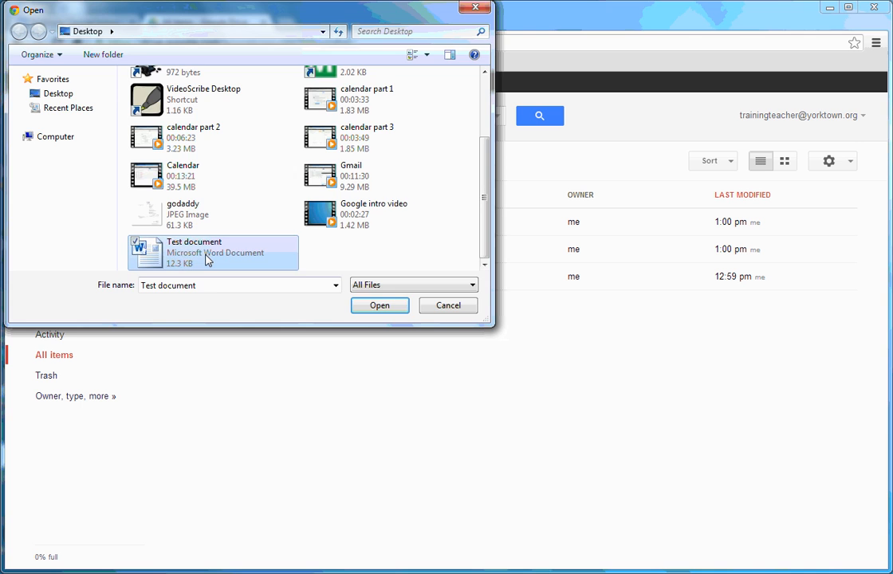
click(378, 306)
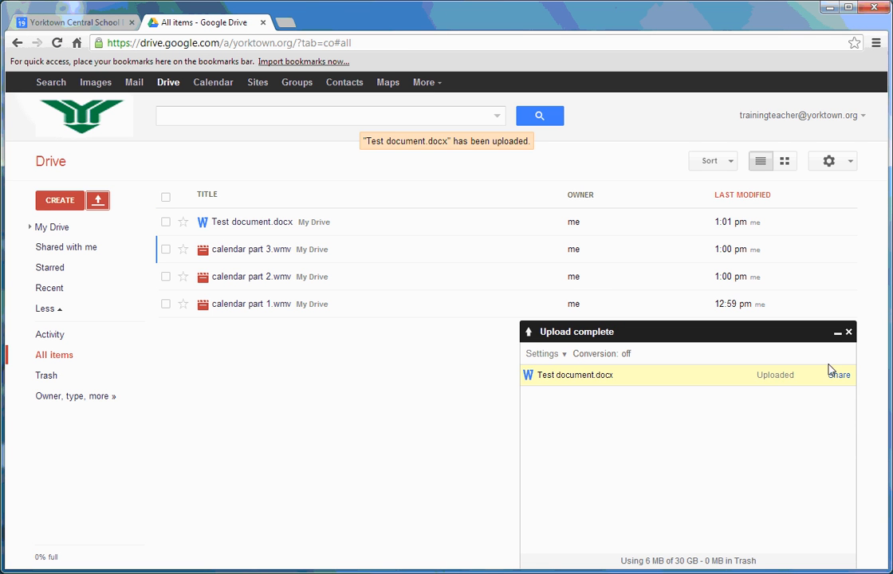
click(848, 331)
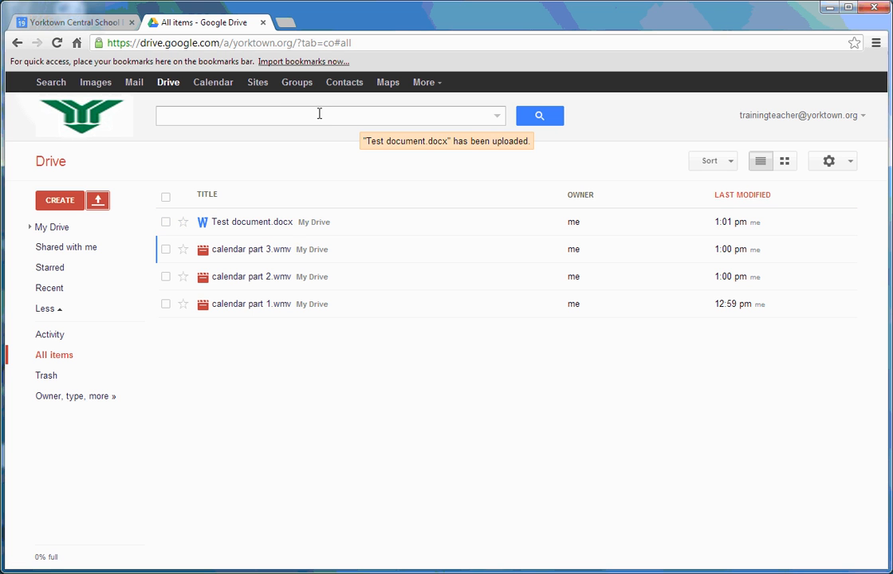
click(239, 111)
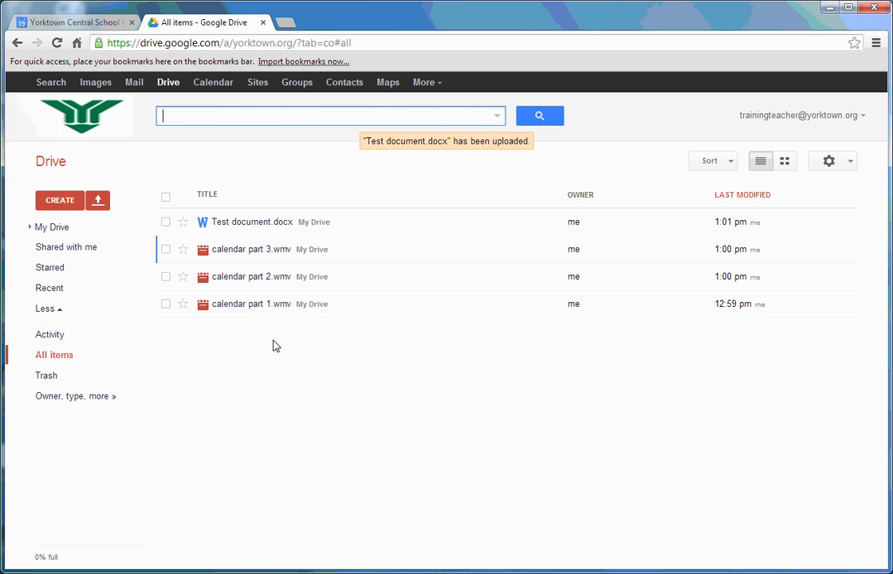
Step: Create a new folder named Training in My Drive
click(64, 204)
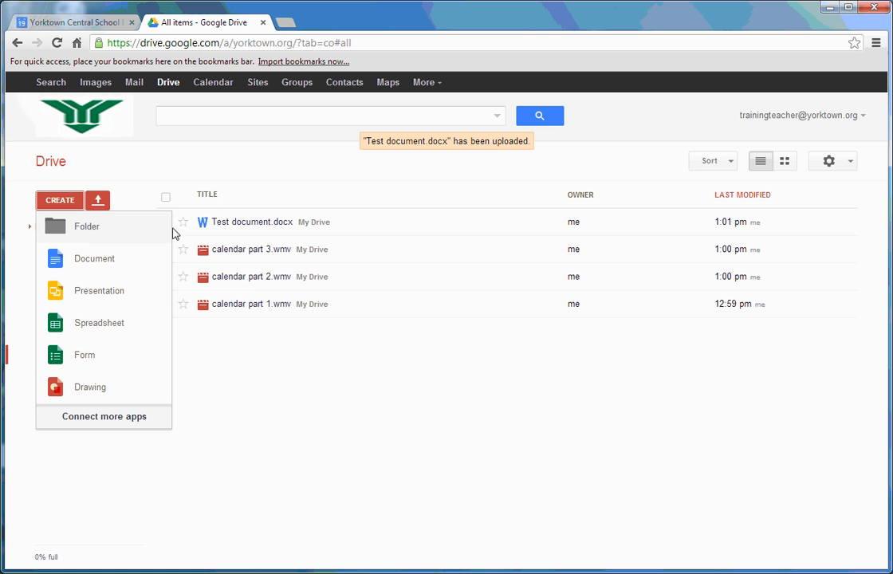
click(87, 227)
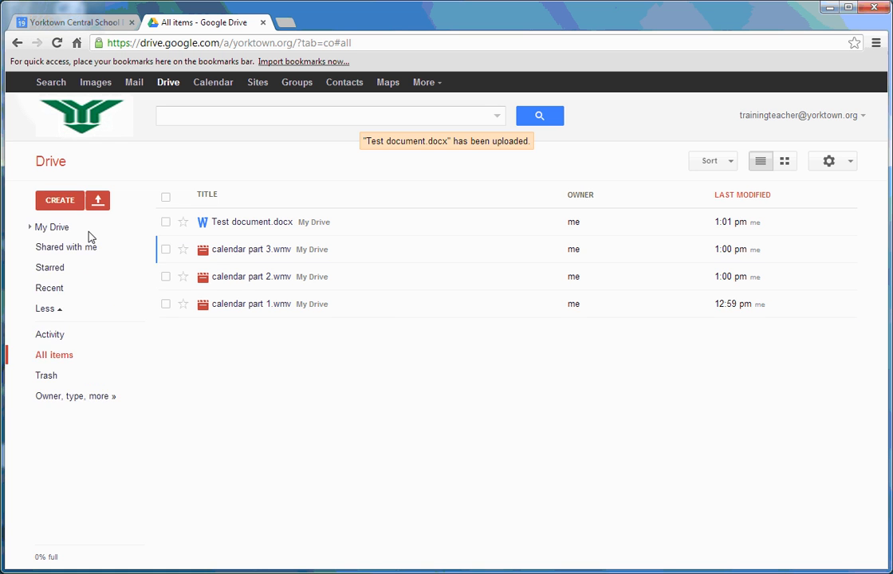
text(Trainin)
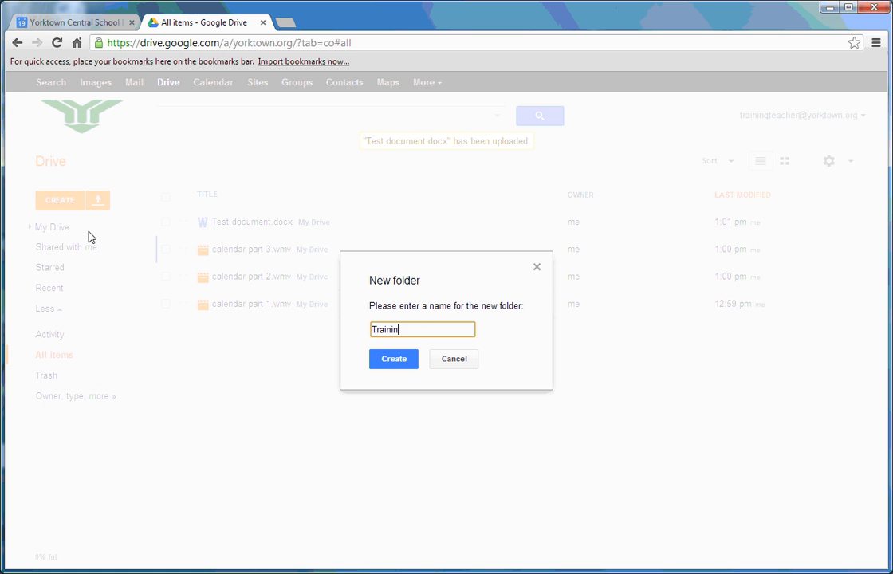
text(g)
key(Return)
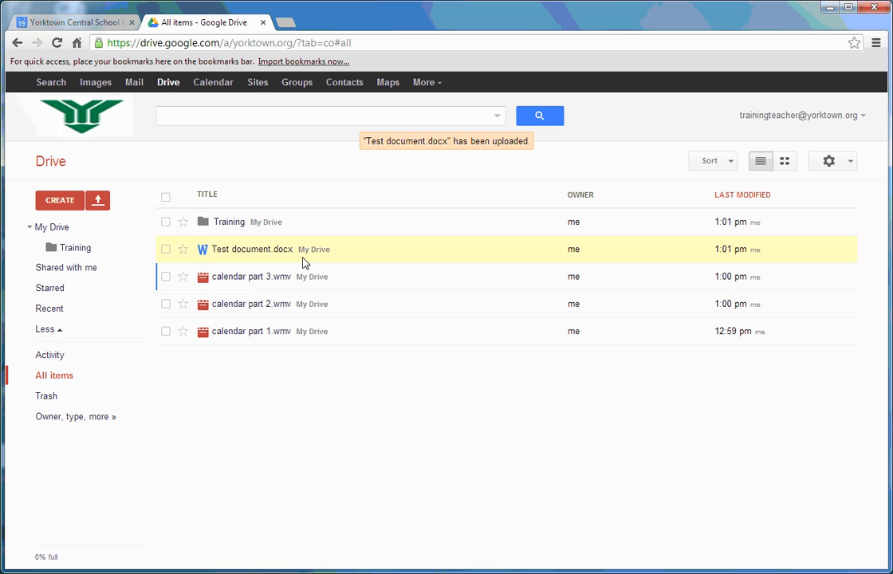
Step: Move calendar parts 3, 2 and 1 into Training and check the folder's contents
drag(231, 281, 229, 222)
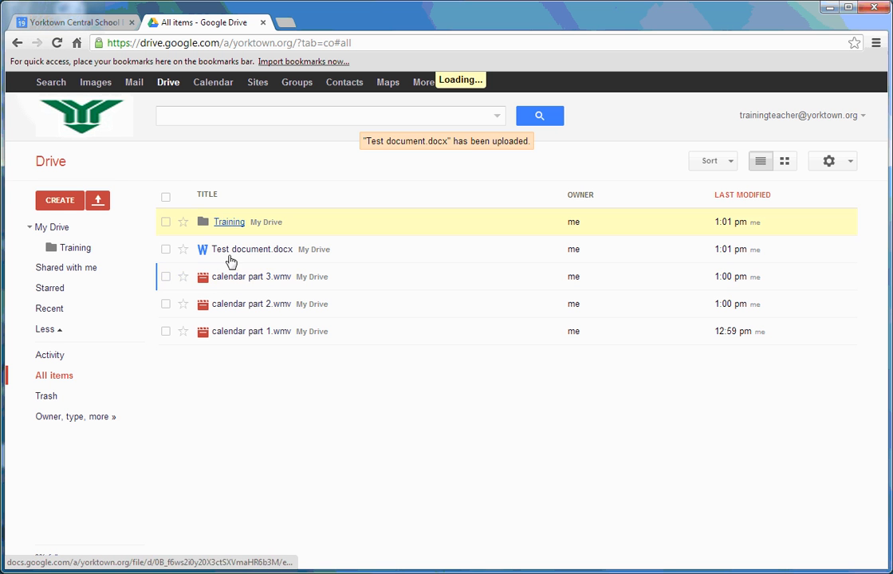
drag(232, 304, 227, 223)
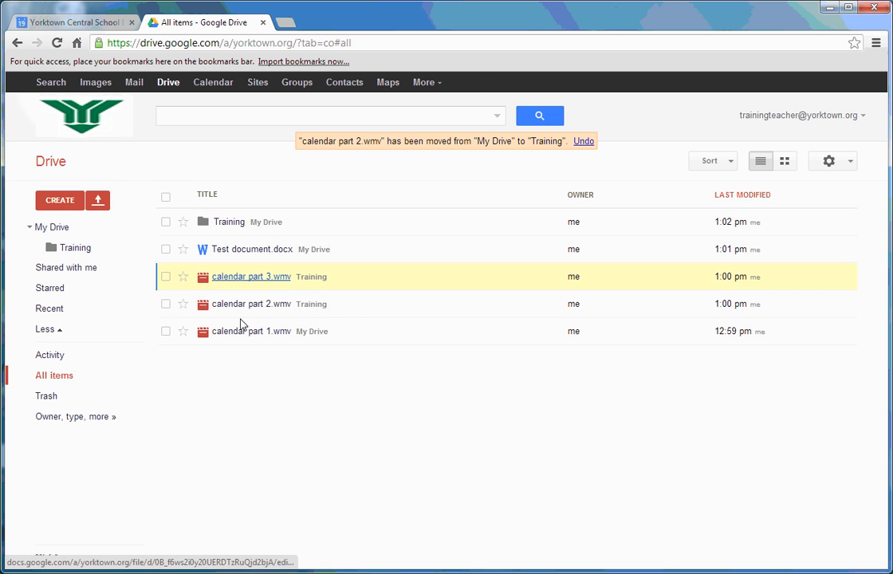
drag(240, 333, 229, 227)
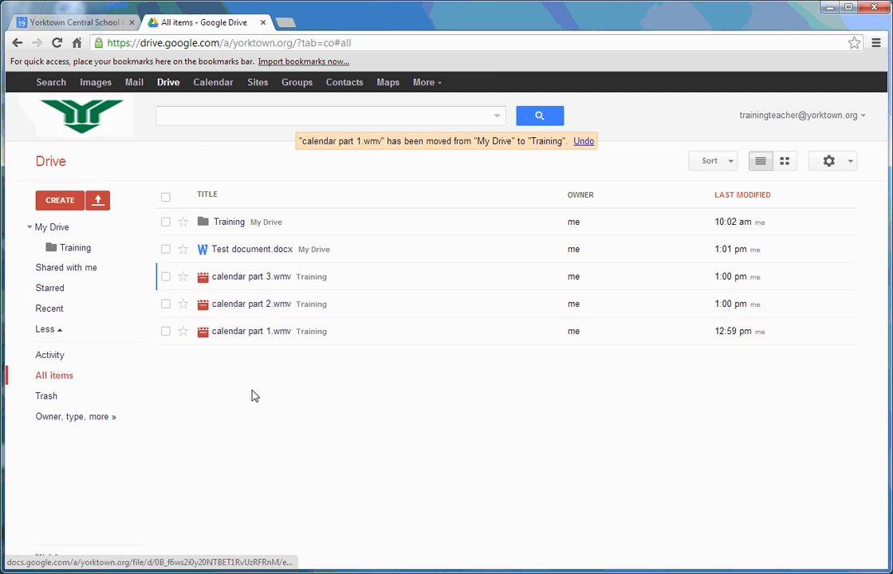
click(66, 228)
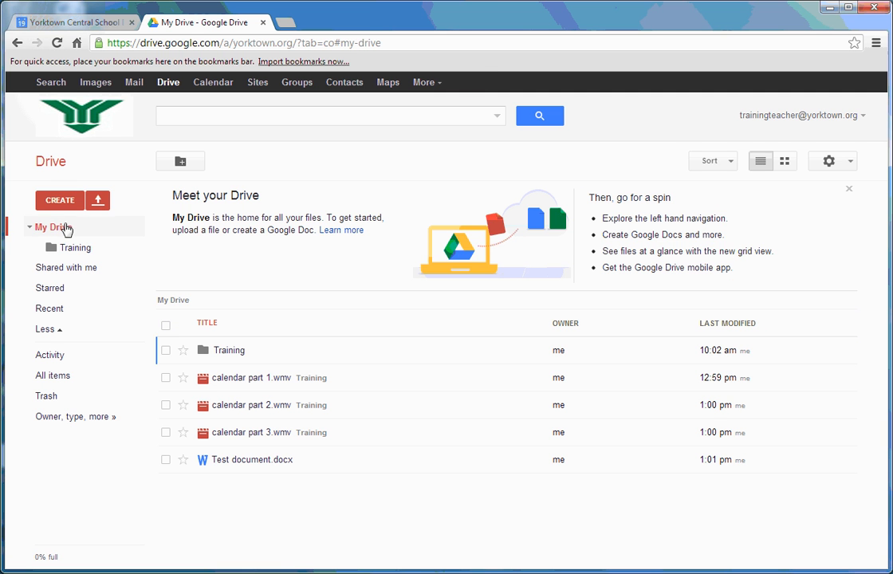
click(231, 352)
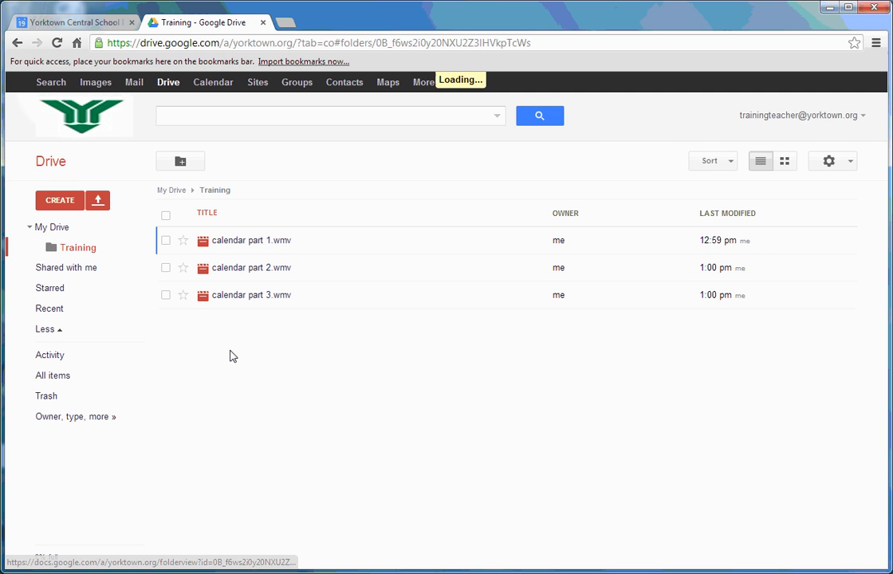
click(54, 229)
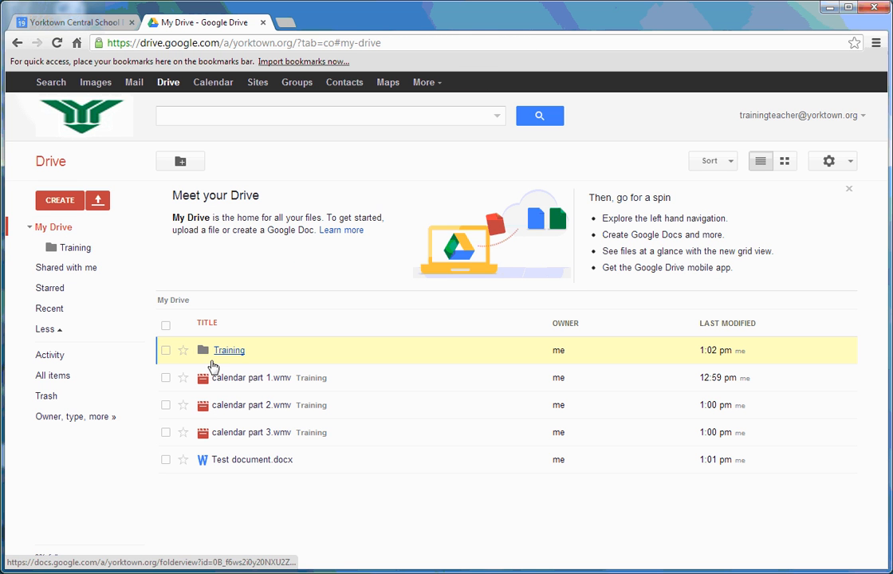
click(67, 205)
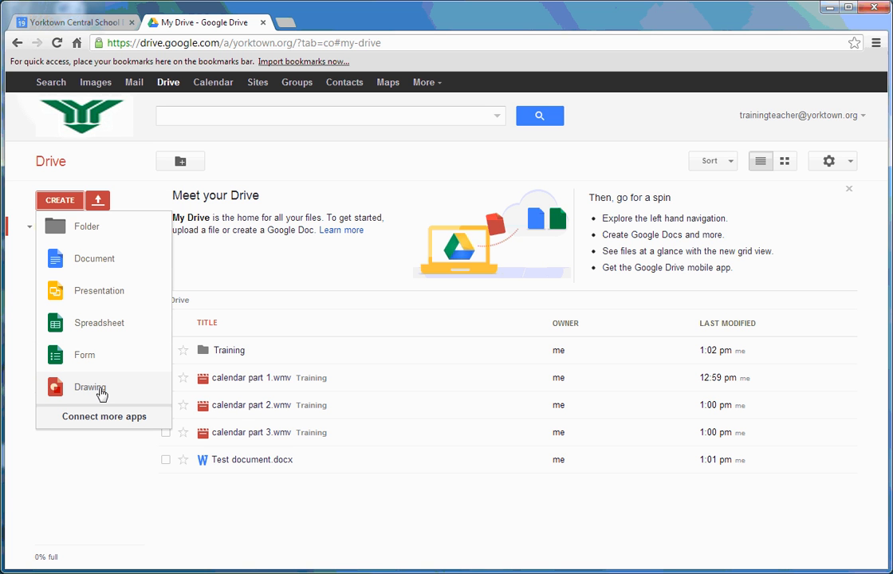
Step: Create a new Google document and rename it 'Training Document'
click(104, 269)
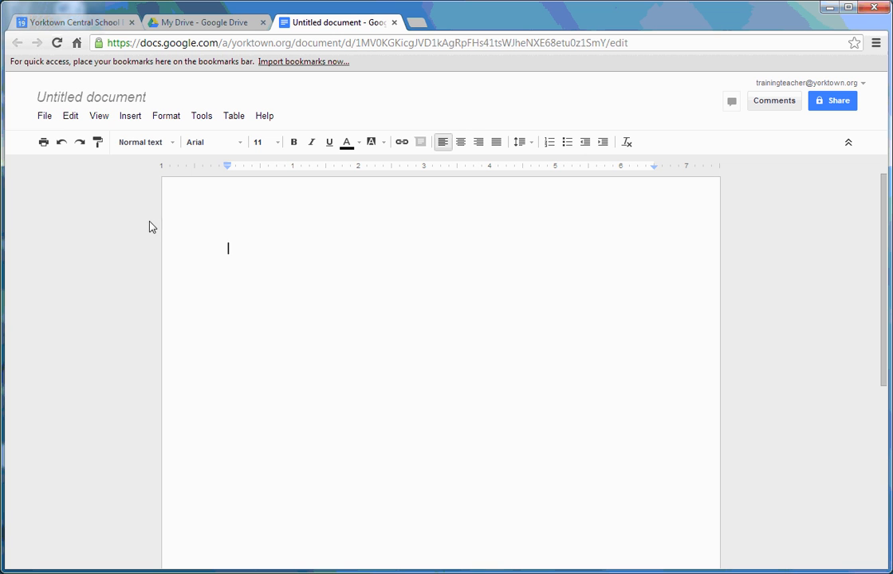
click(118, 102)
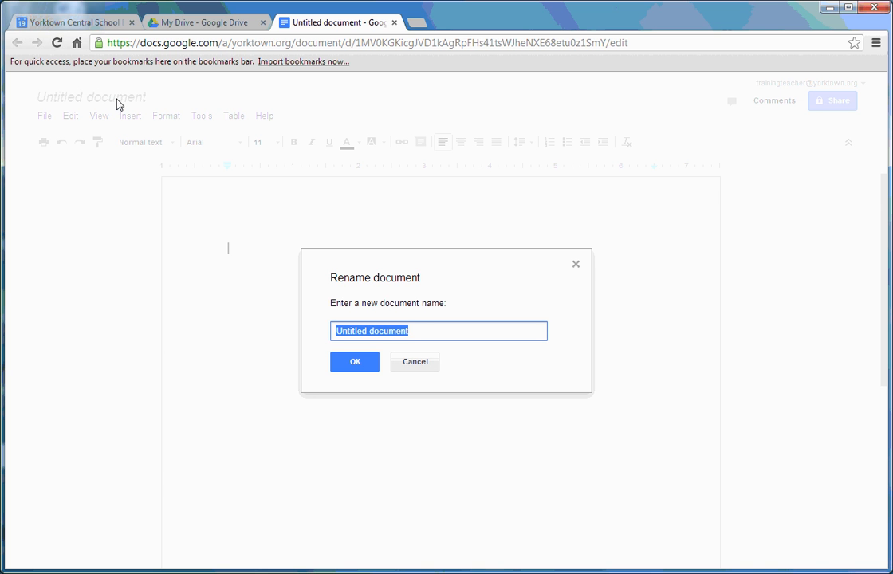
text(Training Docu)
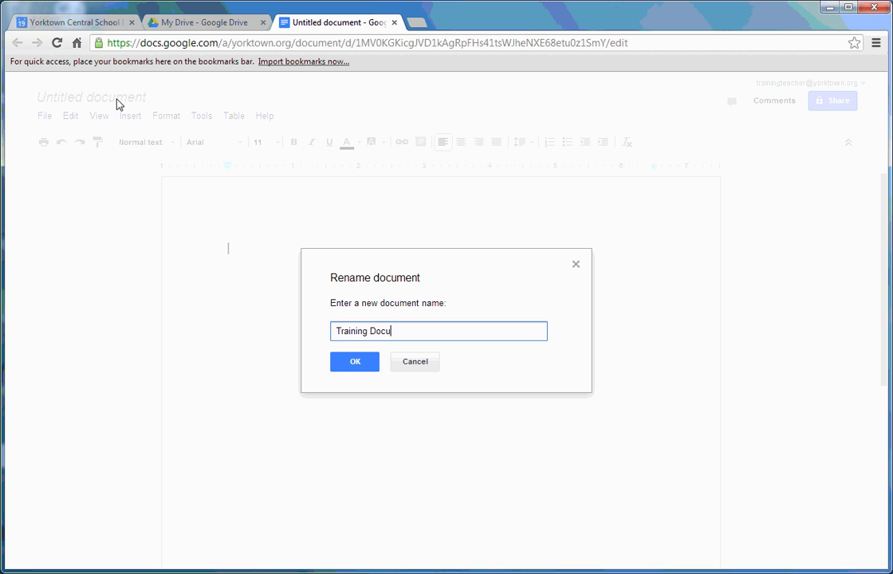
text(ment)
click(355, 362)
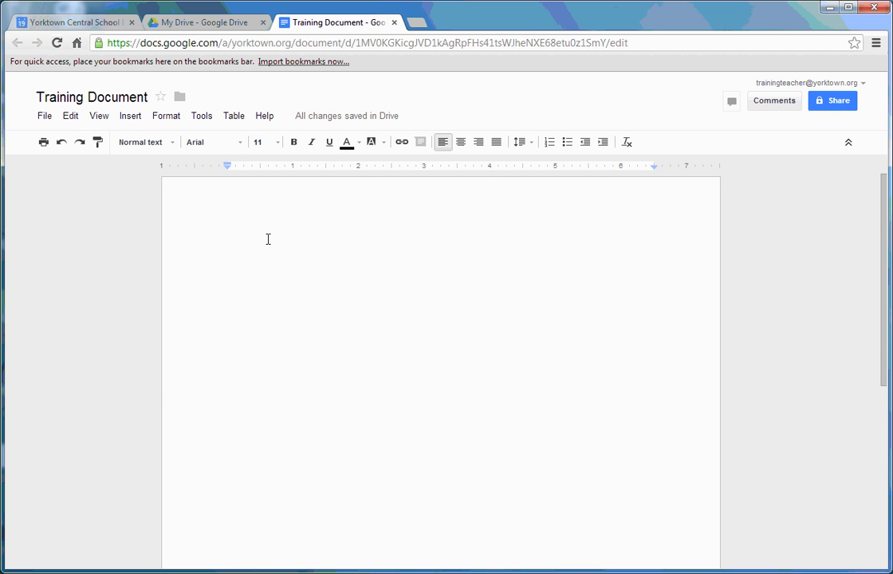
Step: Type 'So as im typing' and make it red with a purple highlight
text(So as im typing)
drag(340, 255, 214, 254)
click(359, 143)
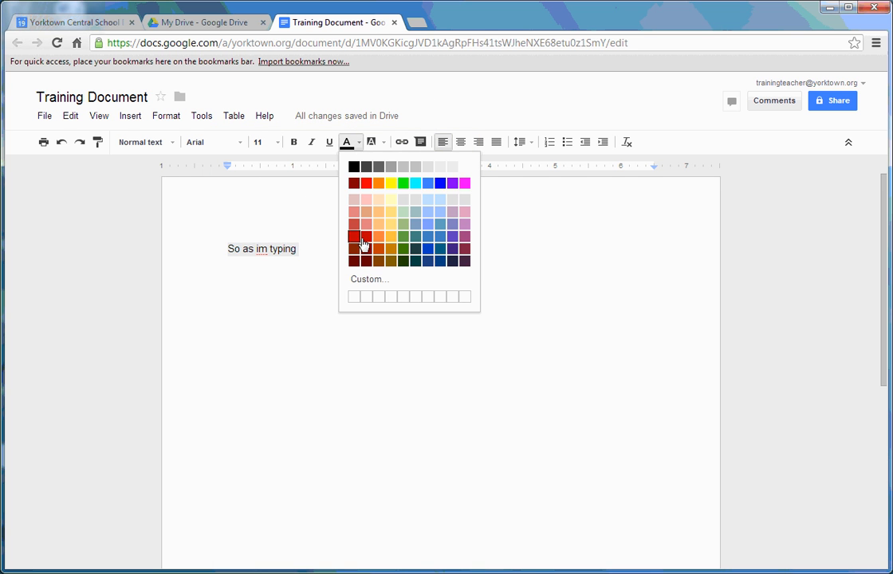
click(366, 237)
click(384, 143)
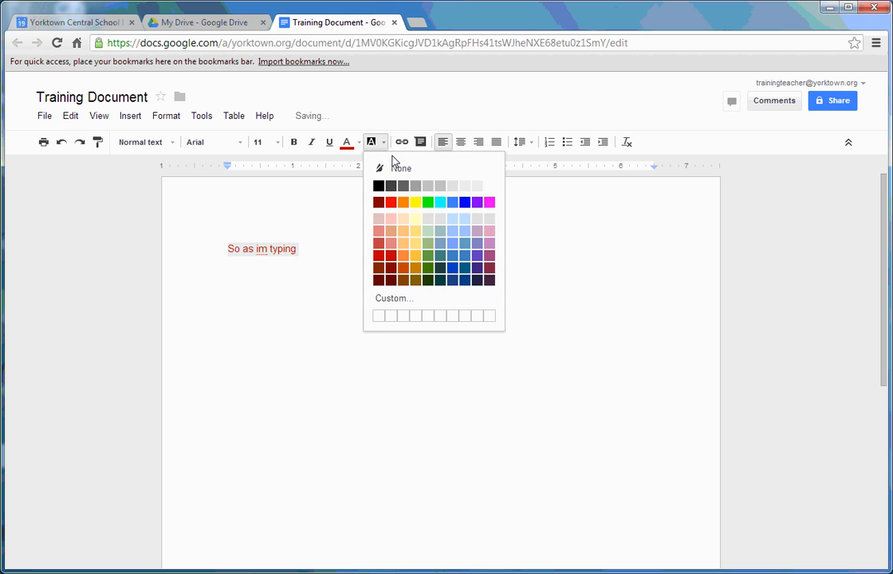
click(484, 203)
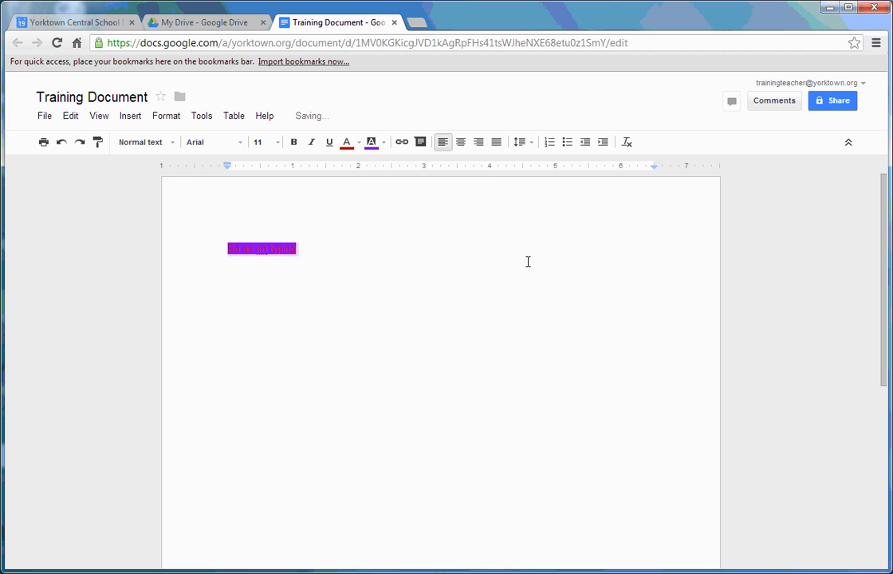
Step: Add the Lobster font and set the heading line in Lobster at 48 pt
click(214, 143)
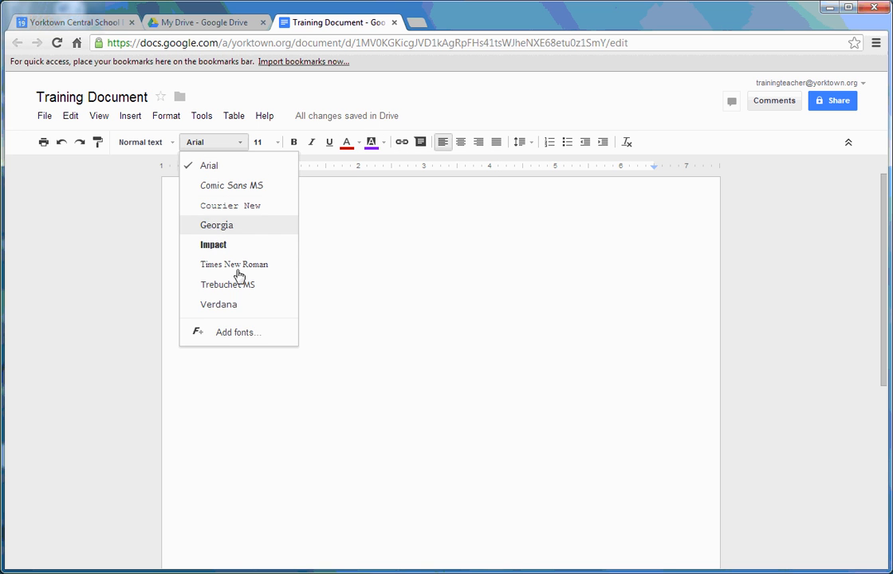
click(251, 339)
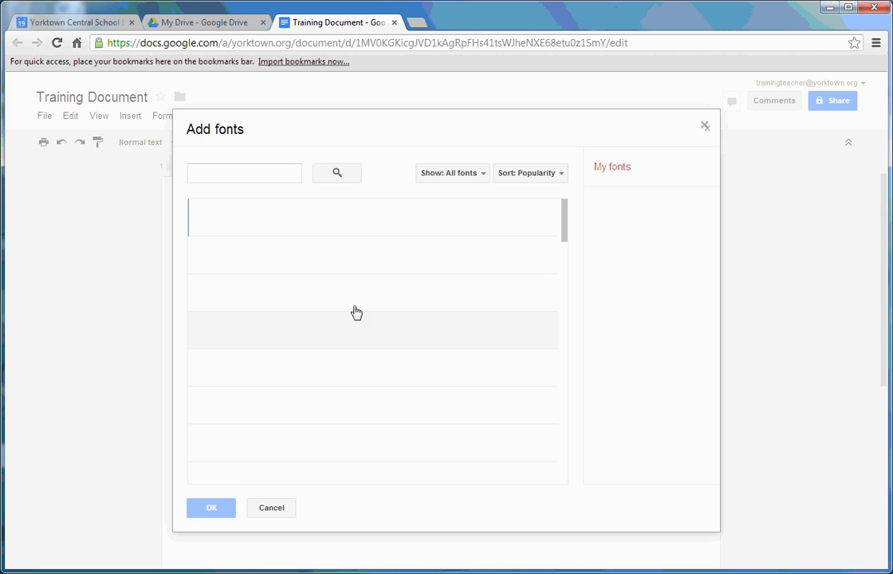
drag(567, 231, 565, 297)
click(313, 303)
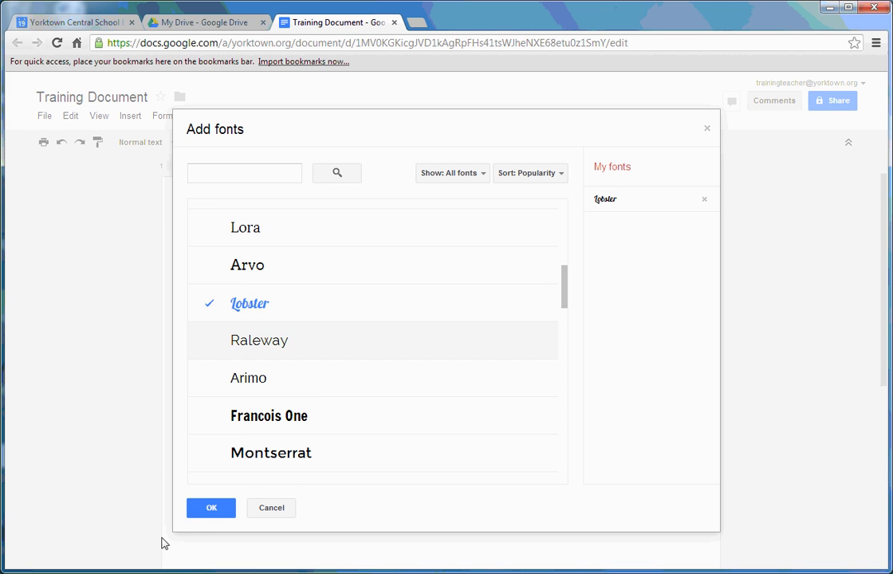
click(201, 512)
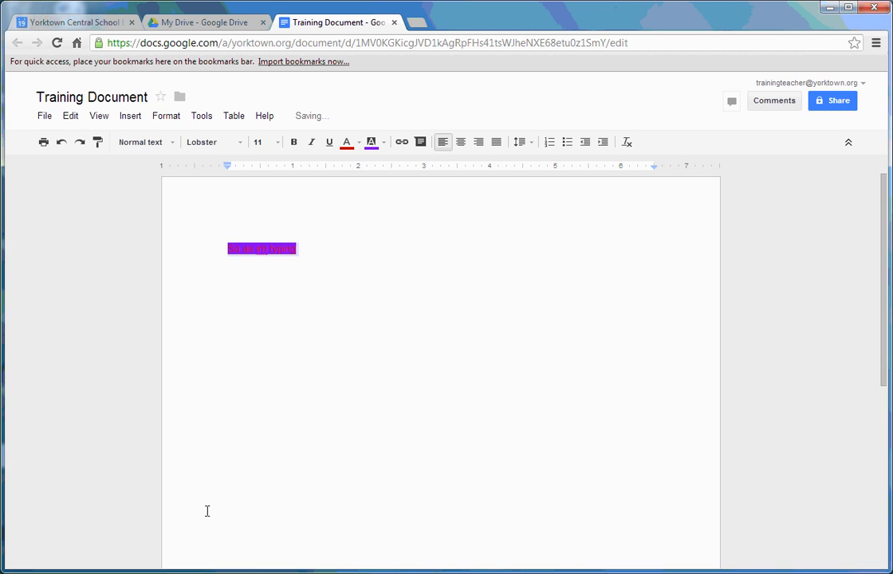
click(260, 142)
click(280, 354)
Step: Change the heading's highlight colour from purple to cyan
click(432, 358)
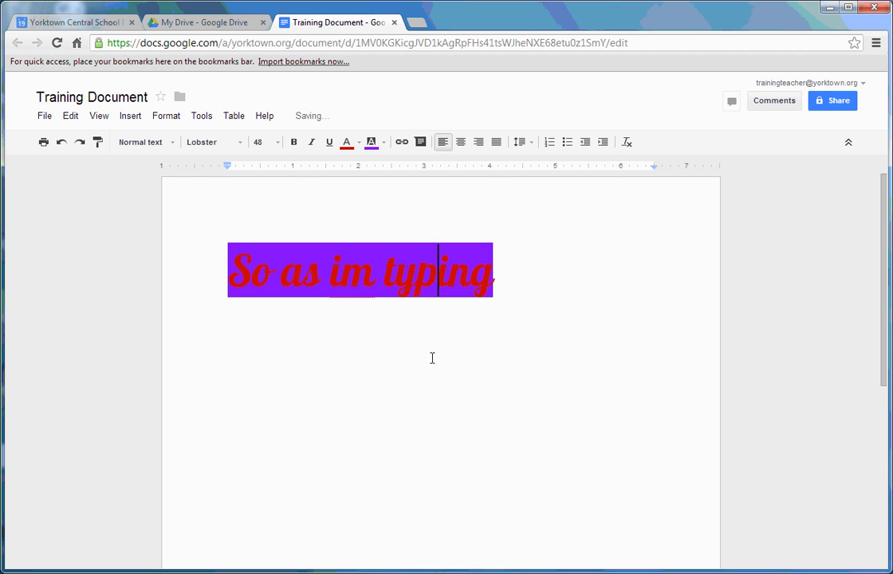
drag(598, 267, 209, 264)
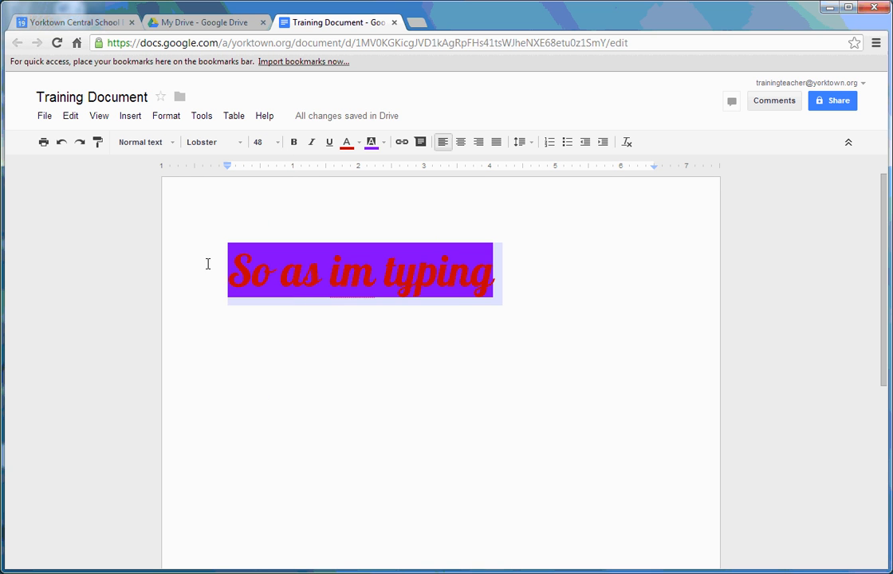
click(370, 143)
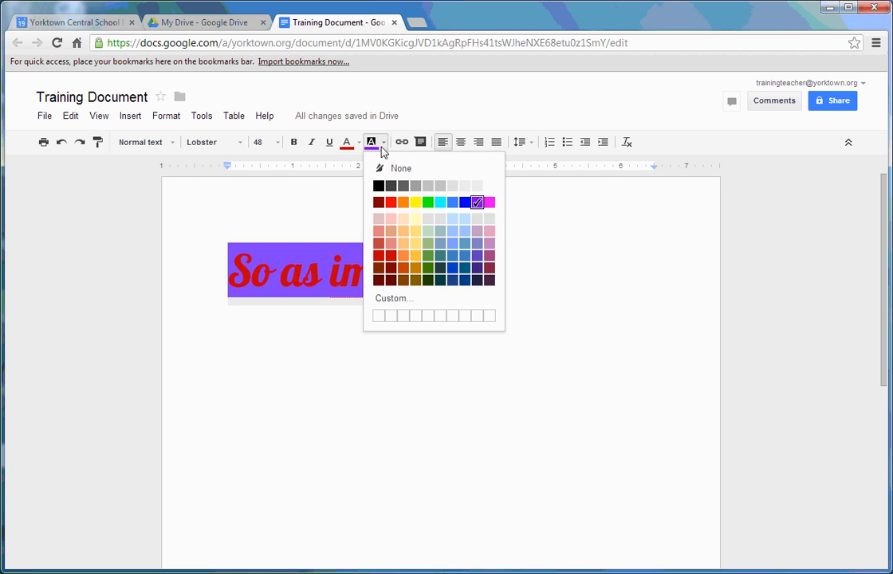
click(441, 202)
click(596, 321)
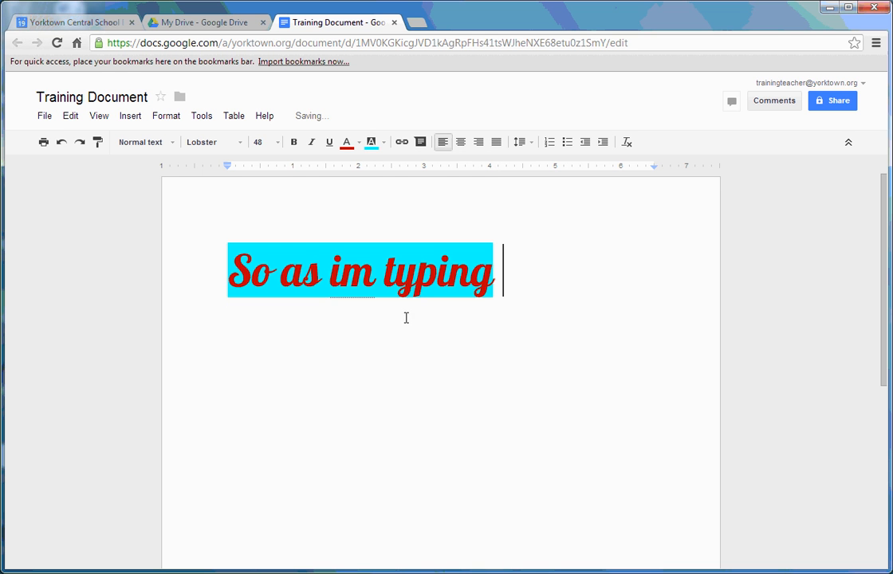
Step: Insert a cartoon lobster image found by a web search for 'lobster'
click(131, 117)
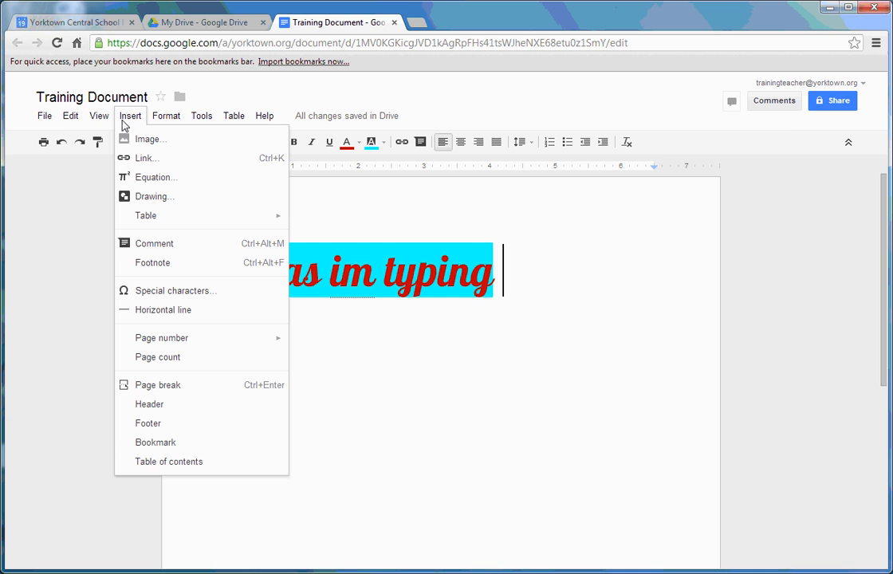
click(135, 141)
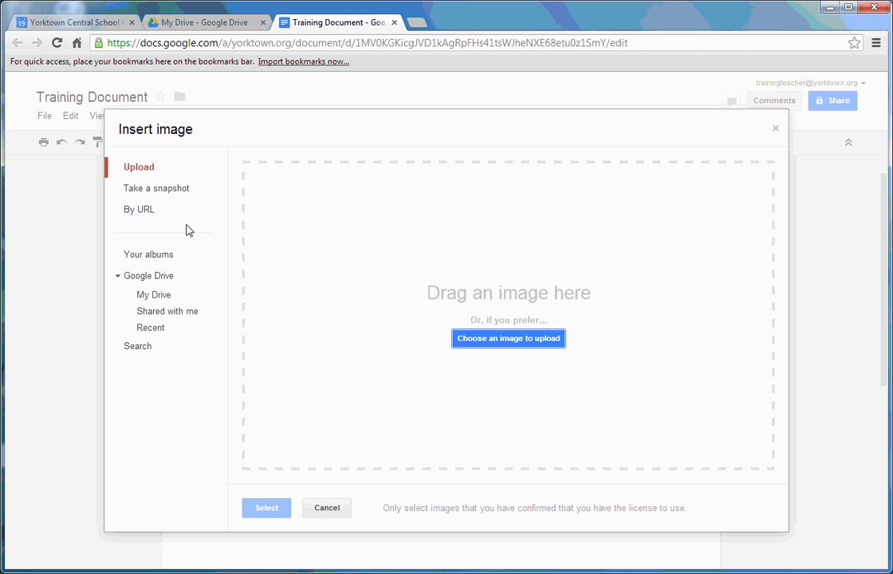
click(146, 349)
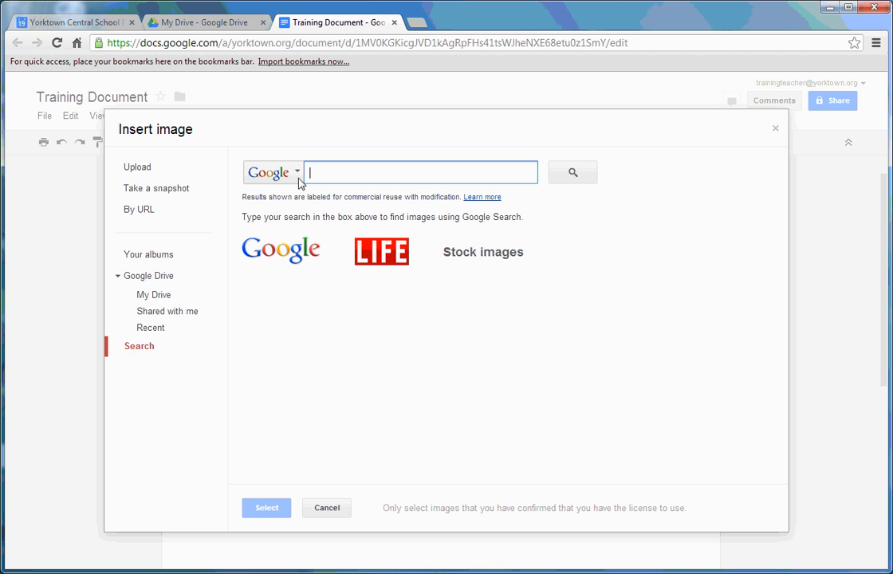
text(lobster)
key(Return)
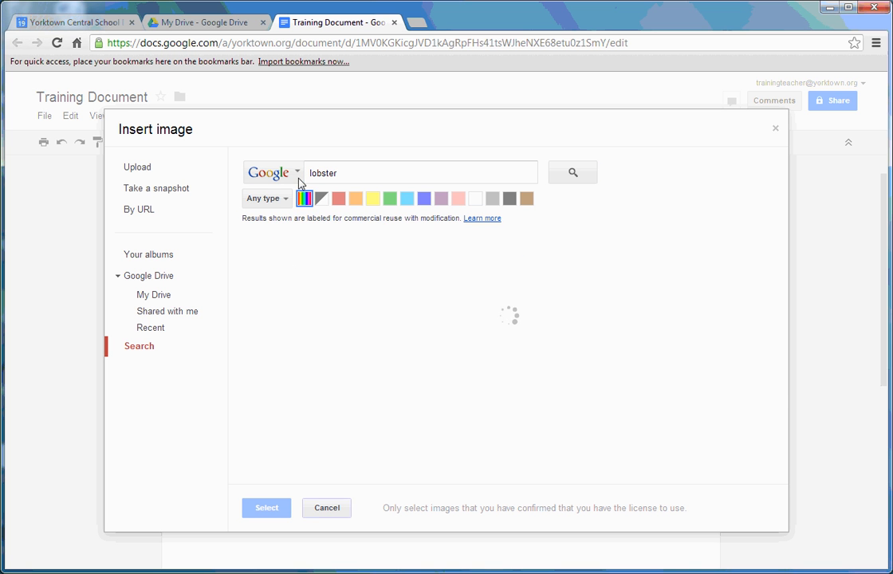
click(279, 291)
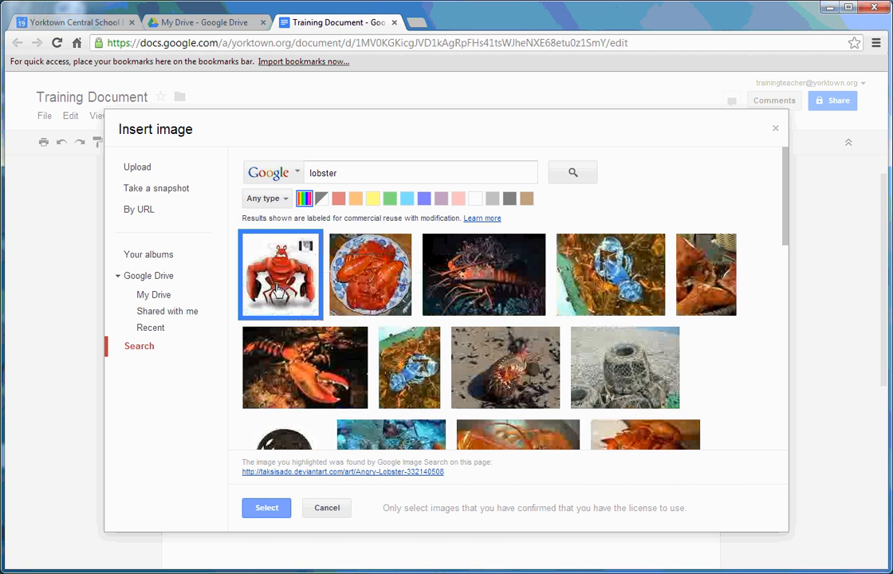
click(268, 508)
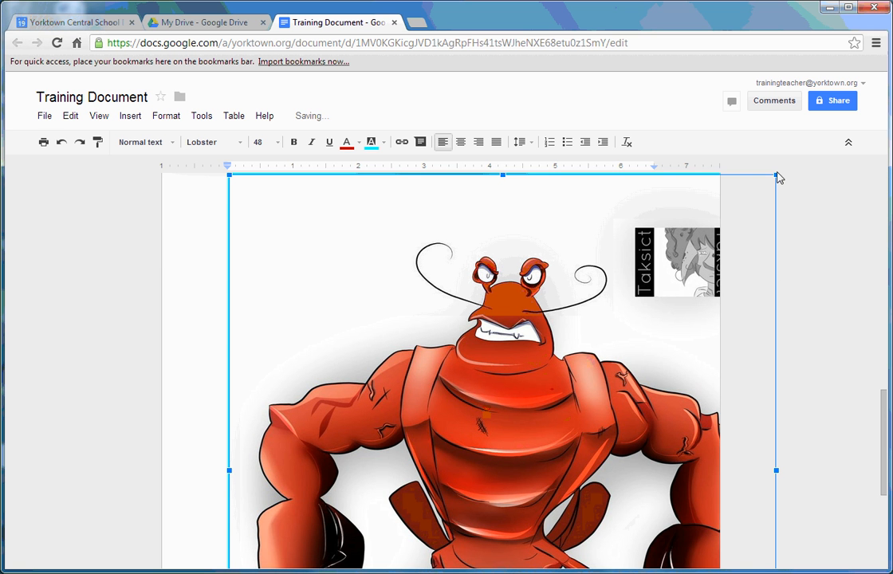
Step: Resize the lobster image by its corner handles to fit the page
drag(778, 174, 367, 350)
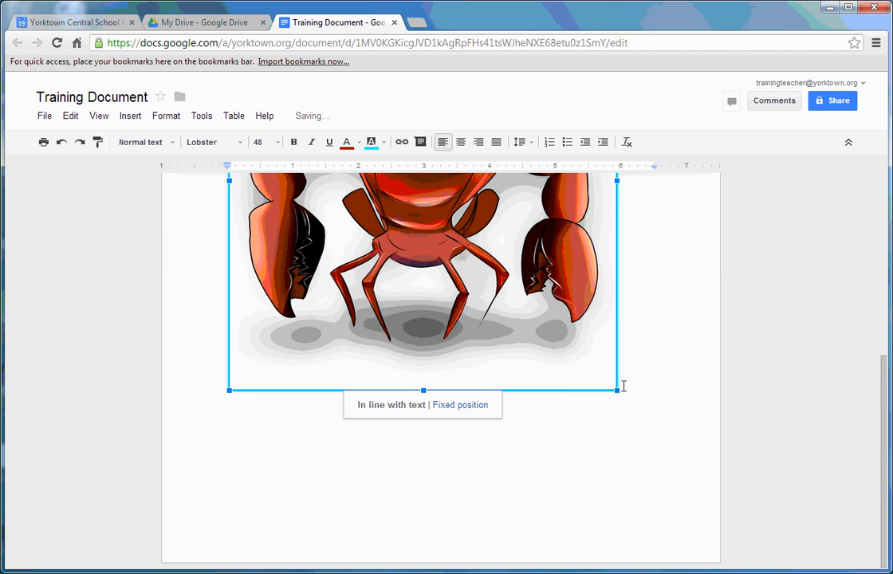
drag(624, 386, 534, 299)
drag(887, 419, 885, 241)
double_click(589, 360)
scroll(611, 338, up, 2)
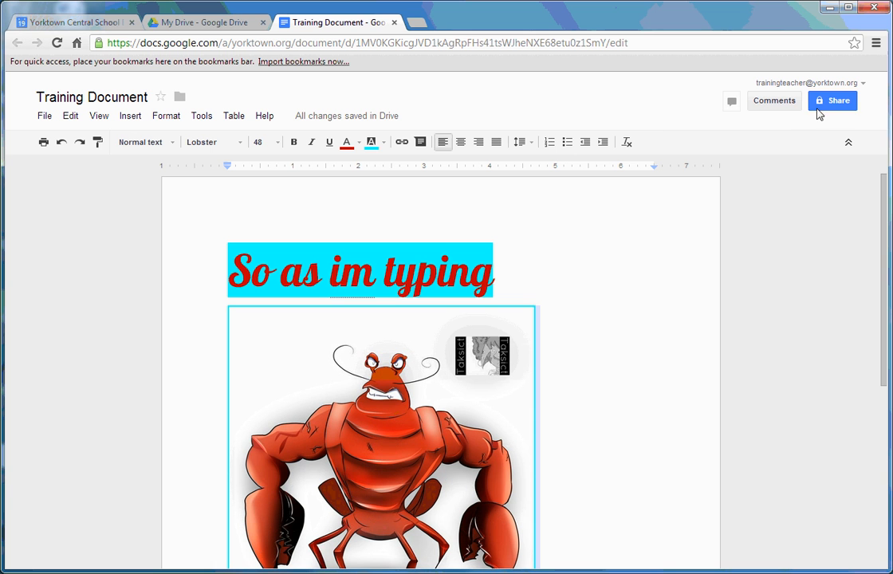
Step: Open the document's sharing settings and keep its visibility Private
click(46, 118)
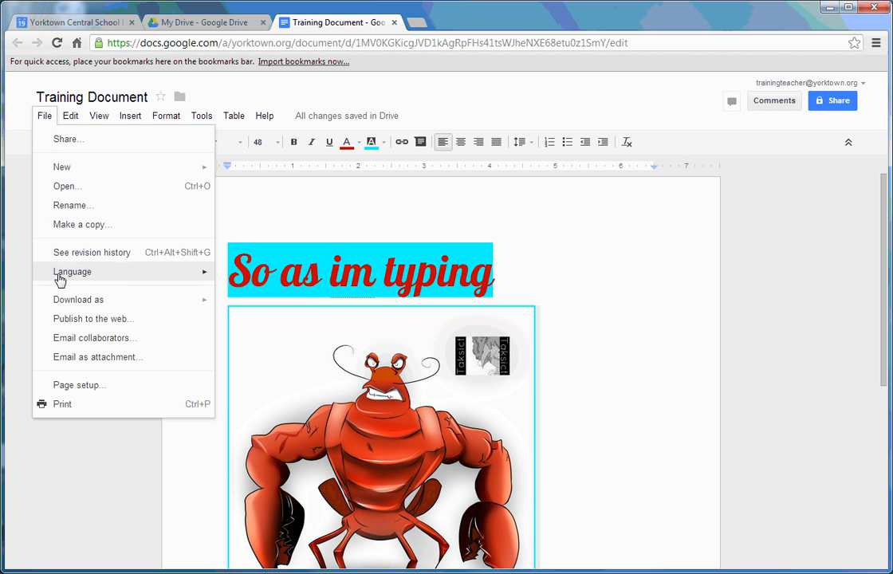
click(82, 147)
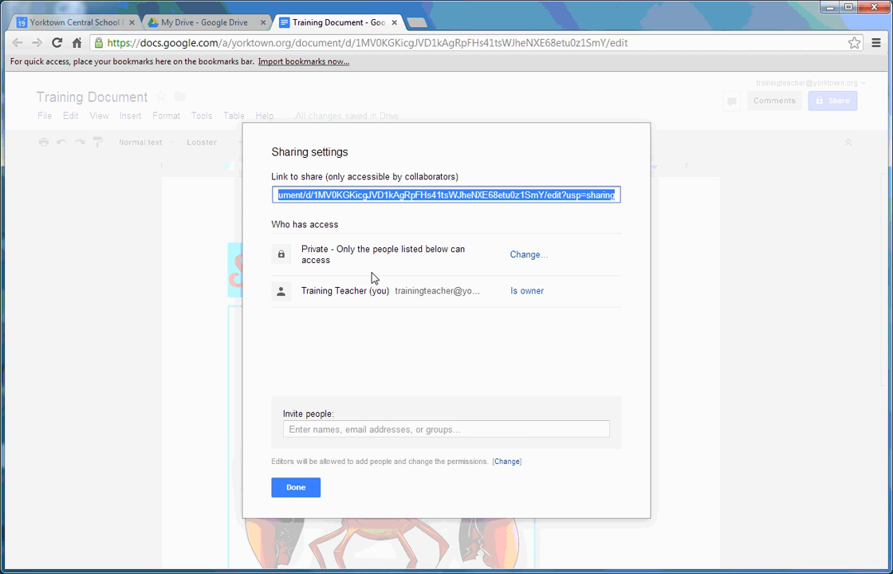
click(527, 255)
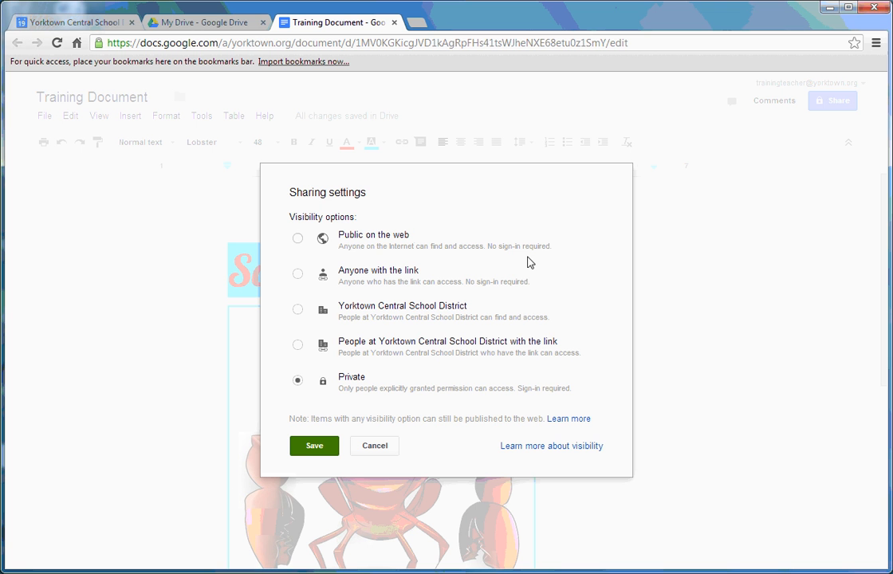
click(316, 446)
Step: Invite two colleagues with Can edit access and save the sharing settings
click(330, 431)
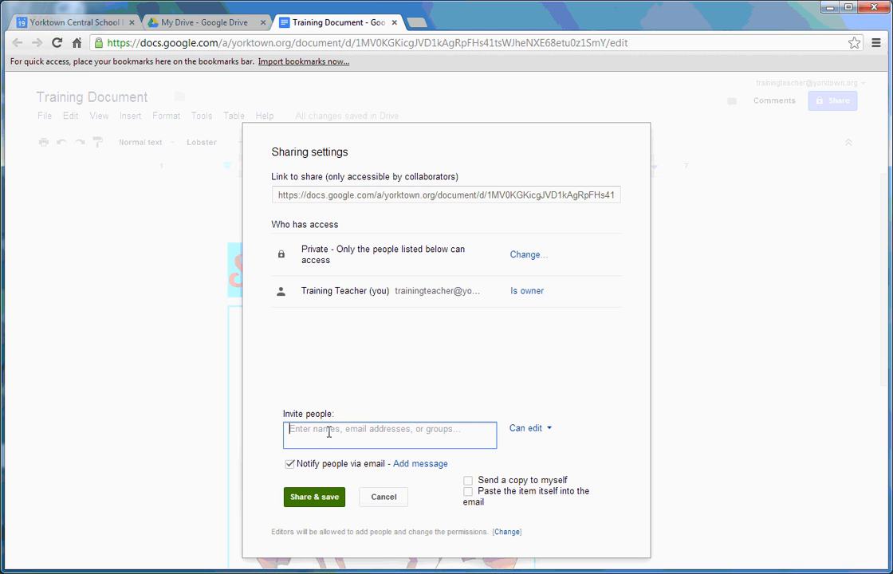
text(kar)
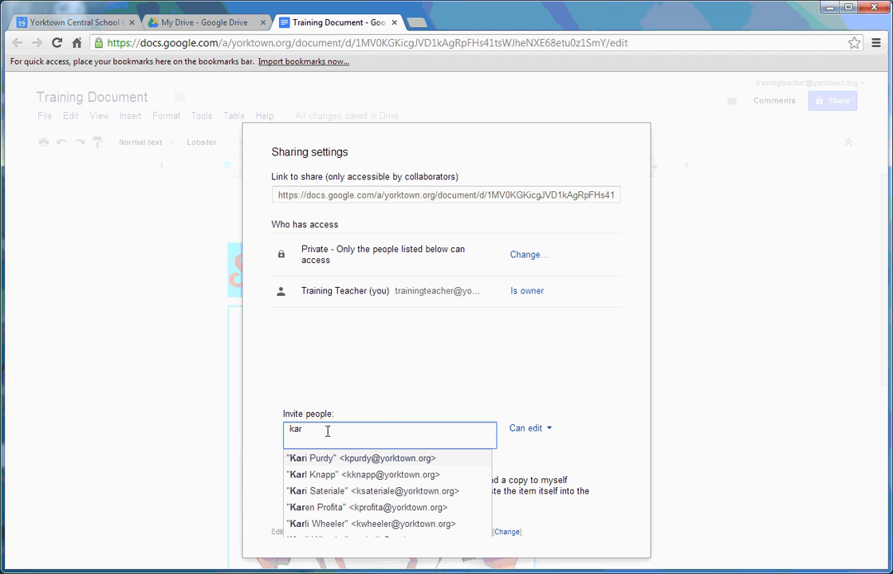
click(332, 525)
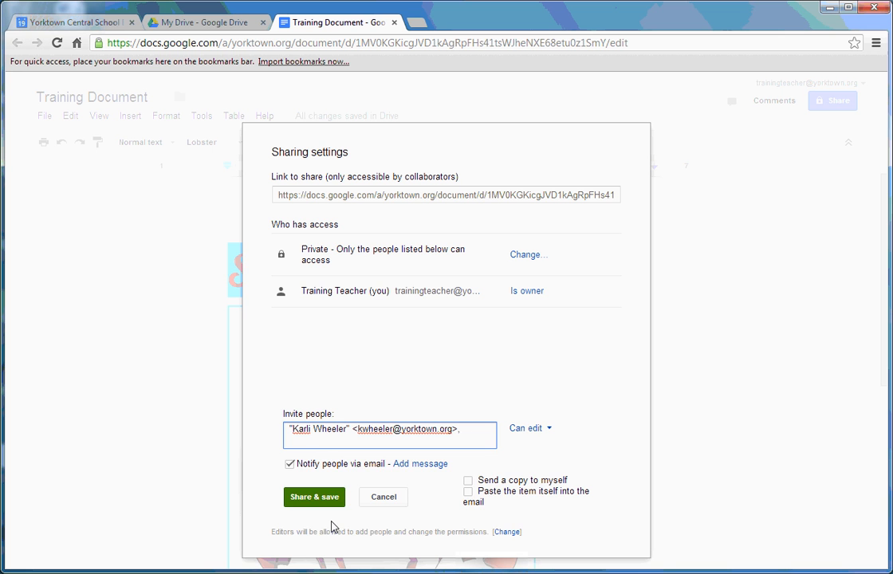
text(Amanda)
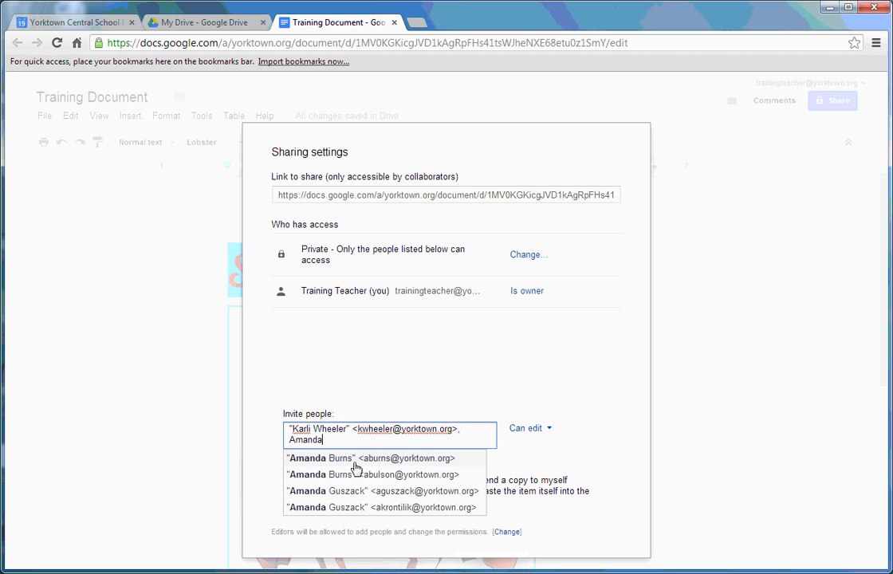
click(355, 462)
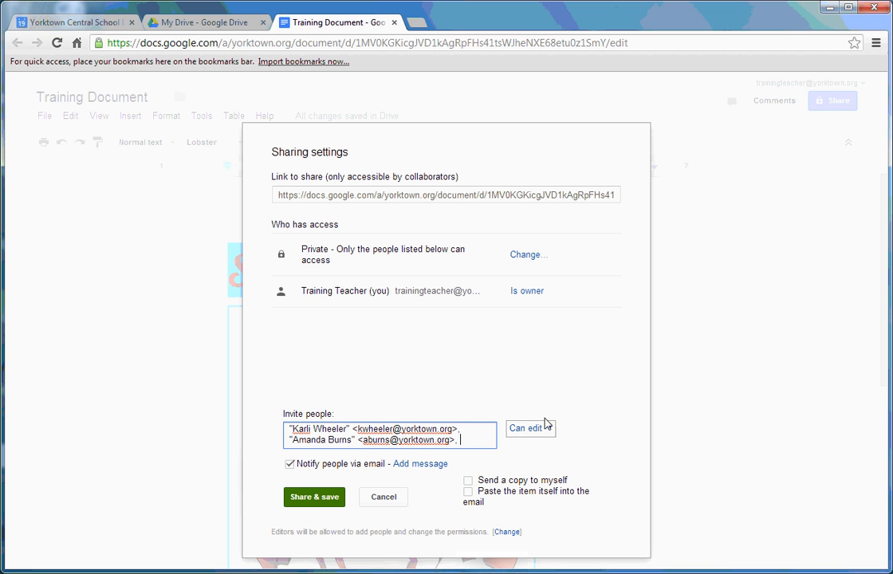
click(332, 497)
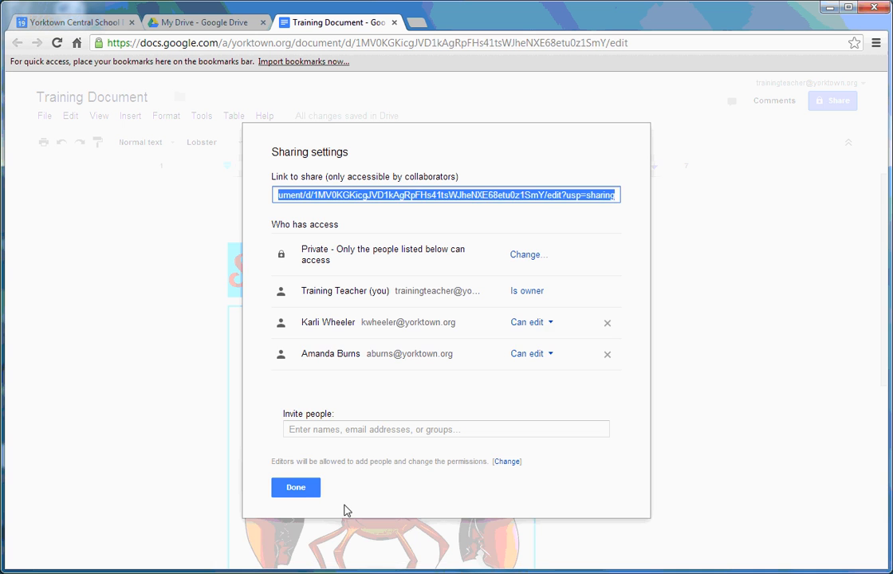
click(294, 486)
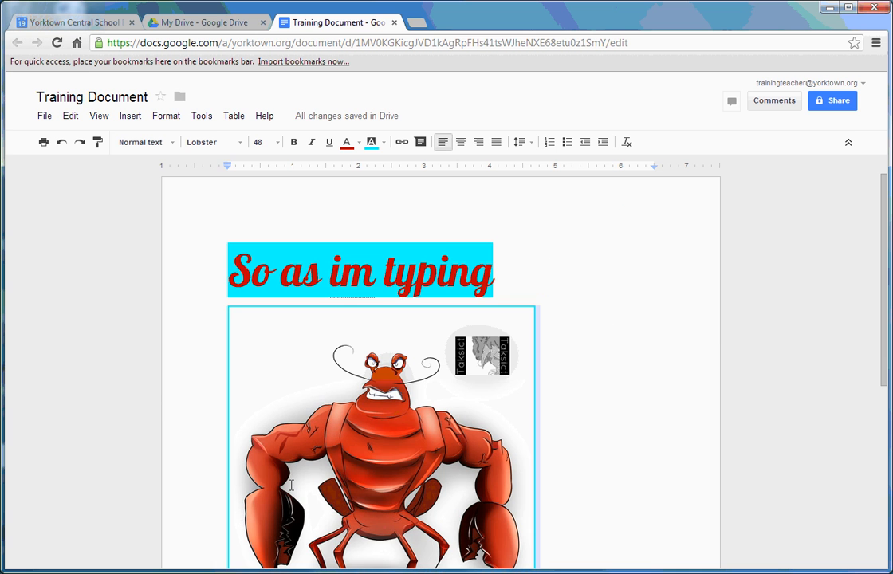
click(194, 24)
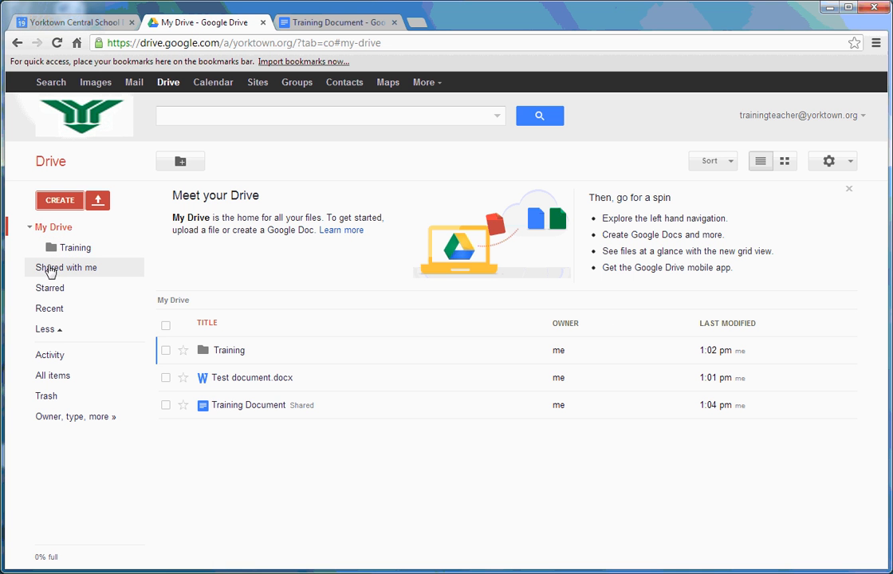
click(331, 24)
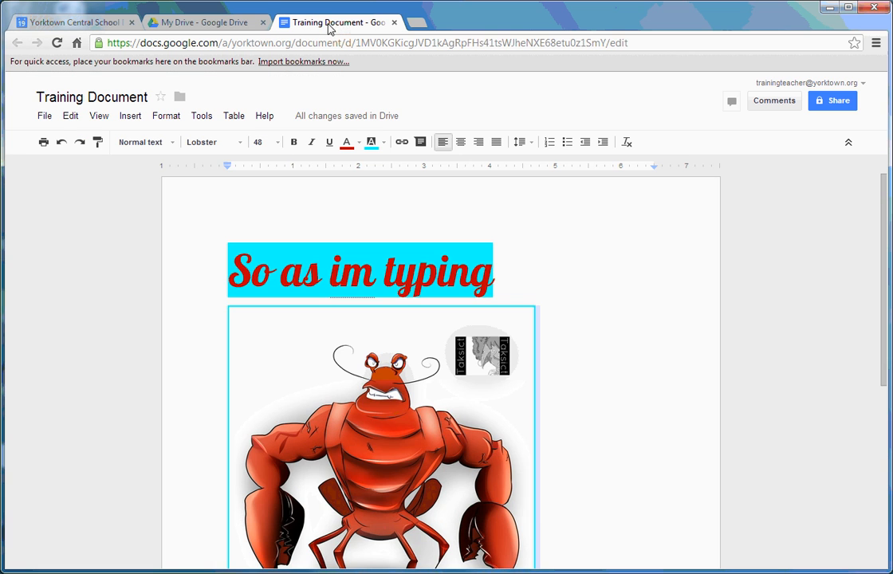
scroll(586, 261, down, 1)
scroll(586, 261, down, 1)
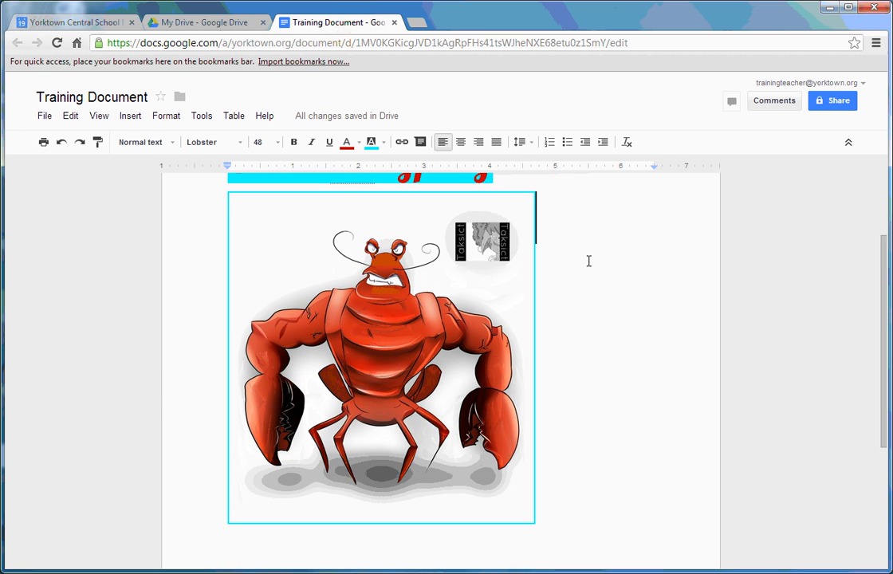
scroll(634, 313, up, 2)
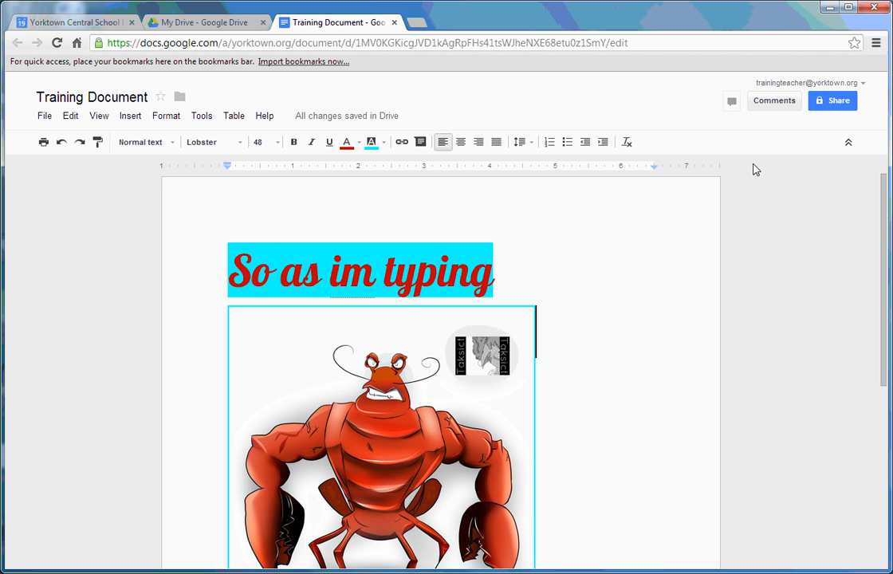
Step: Post the comment 'Thanks for your help!' on the word 'typing' in the heading
click(766, 106)
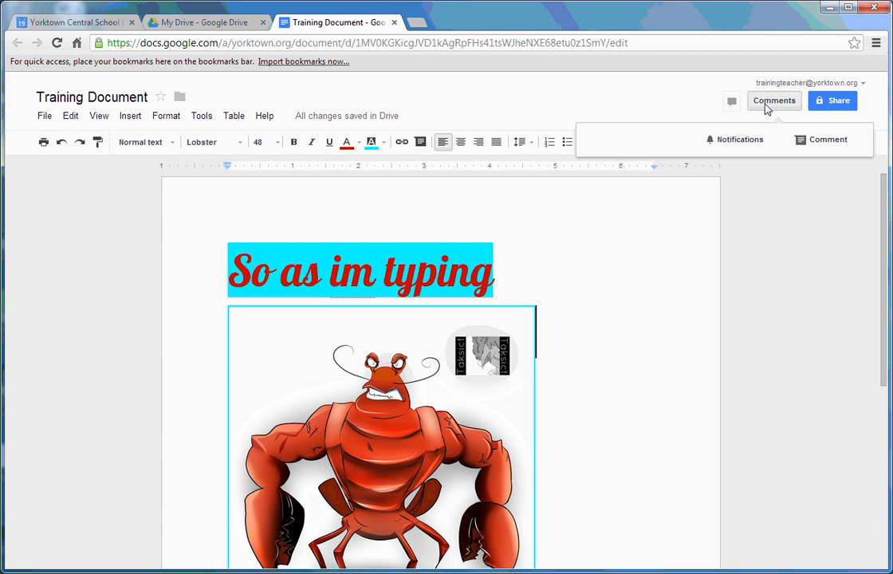
click(816, 143)
text(Thank)
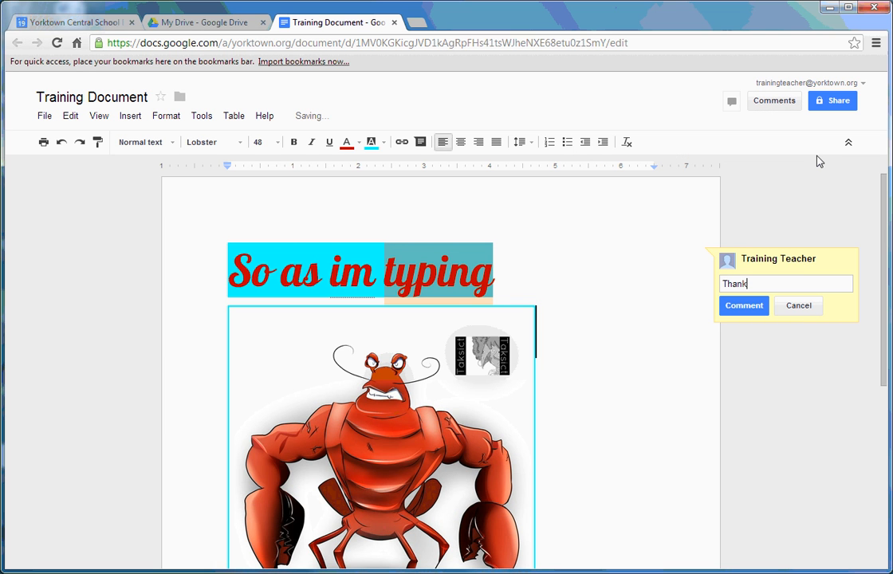
text(s for your )
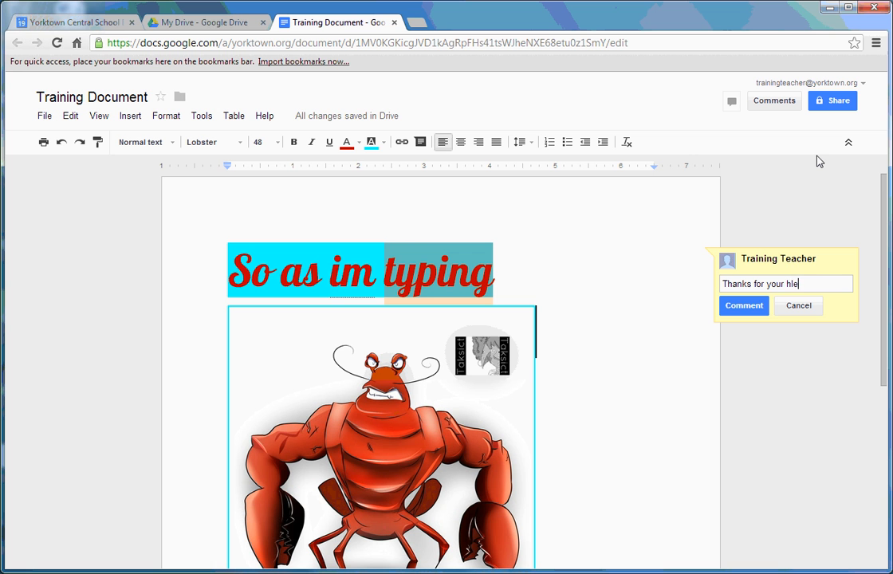
text(help!)
click(726, 310)
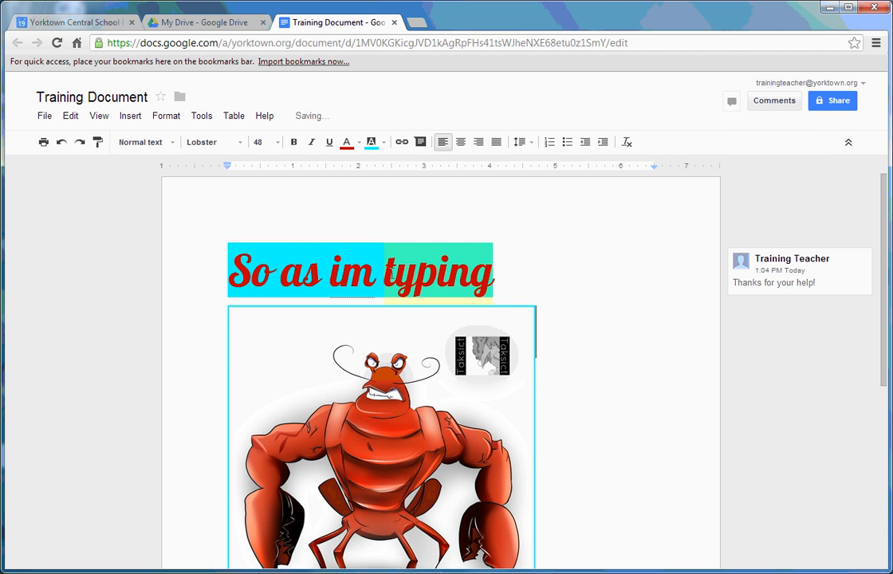
scroll(600, 346, down, 4)
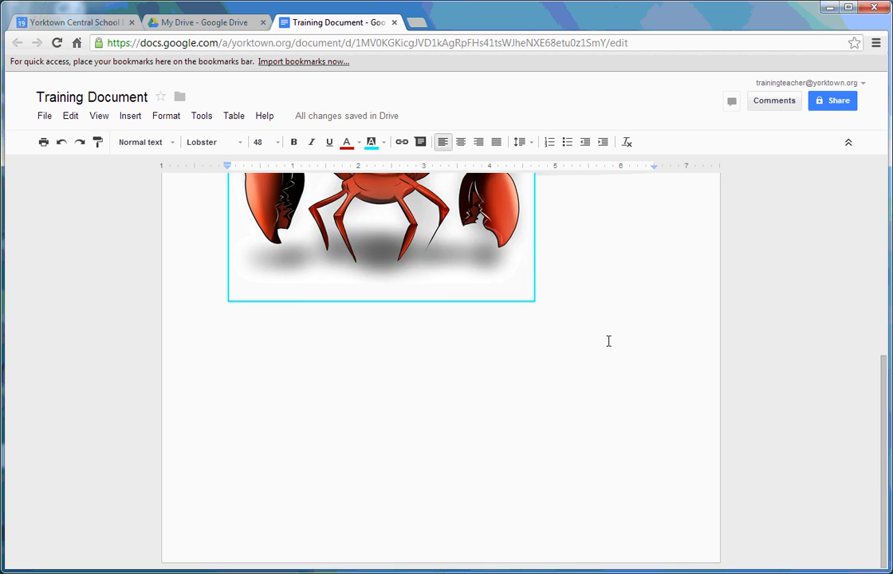
scroll(609, 341, up, 4)
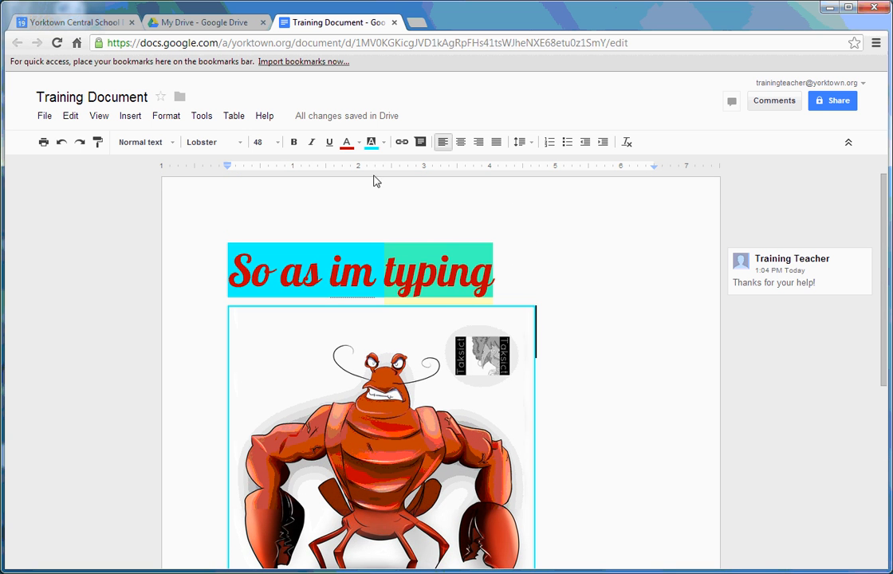
Step: Close the Training Document tab to return to the My Drive file list
click(394, 23)
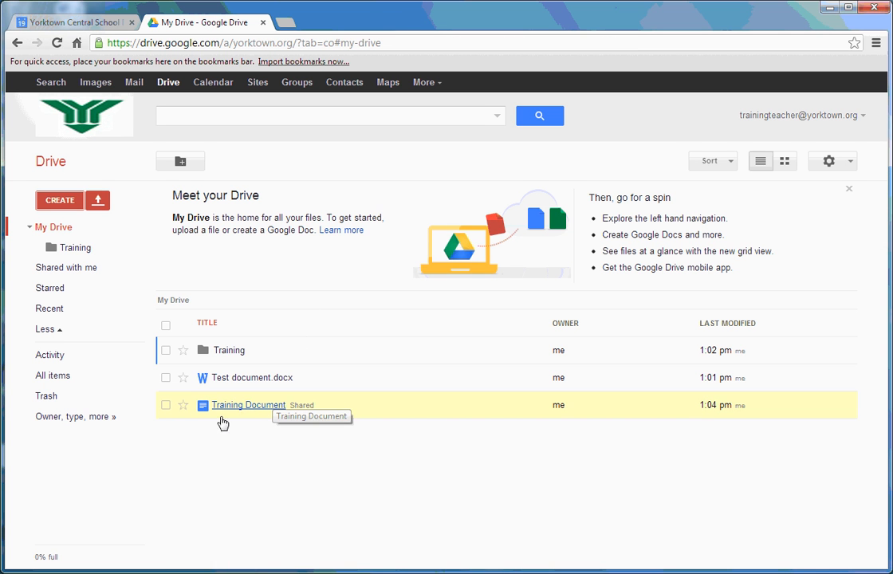